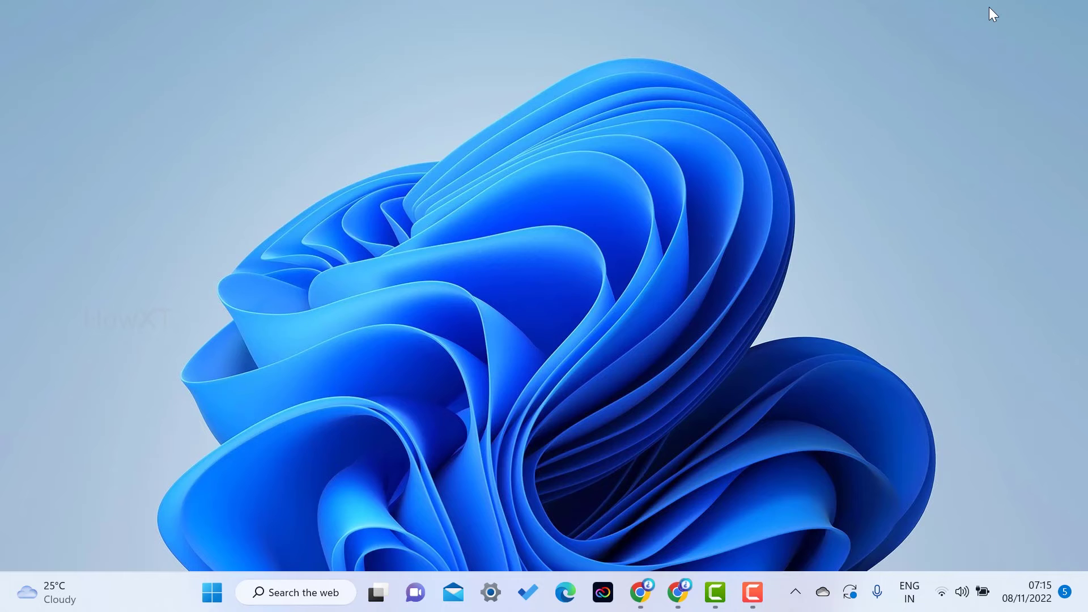
Step: Launch Chrome and open Google Docs from the Google apps grid
left_click(684, 592)
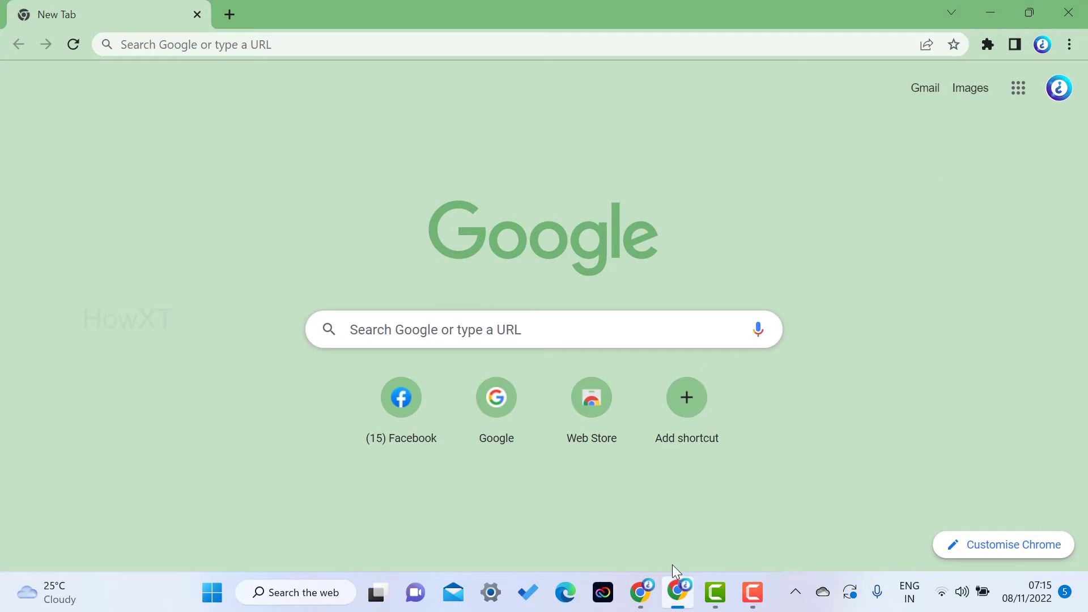
left_click(1017, 90)
left_click(963, 242)
scroll(959, 245, "down", 5)
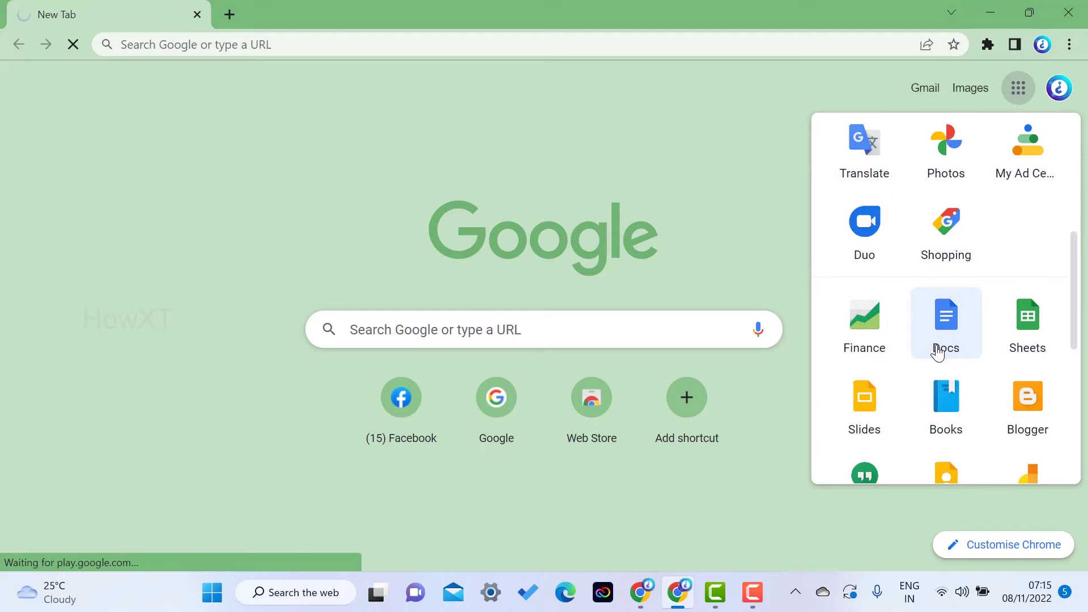
left_click(938, 351)
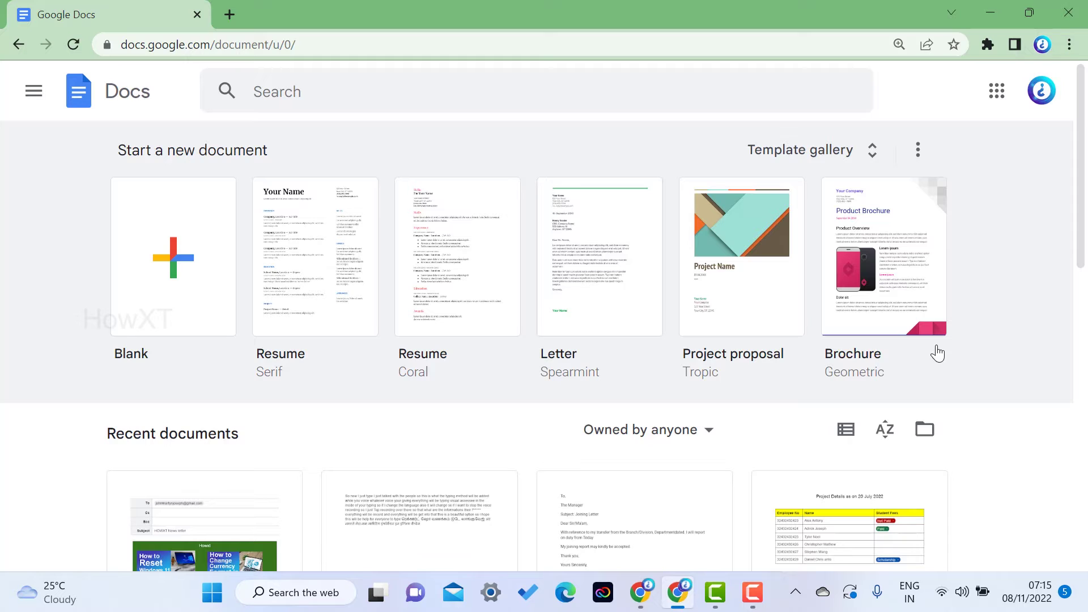
left_click(161, 249)
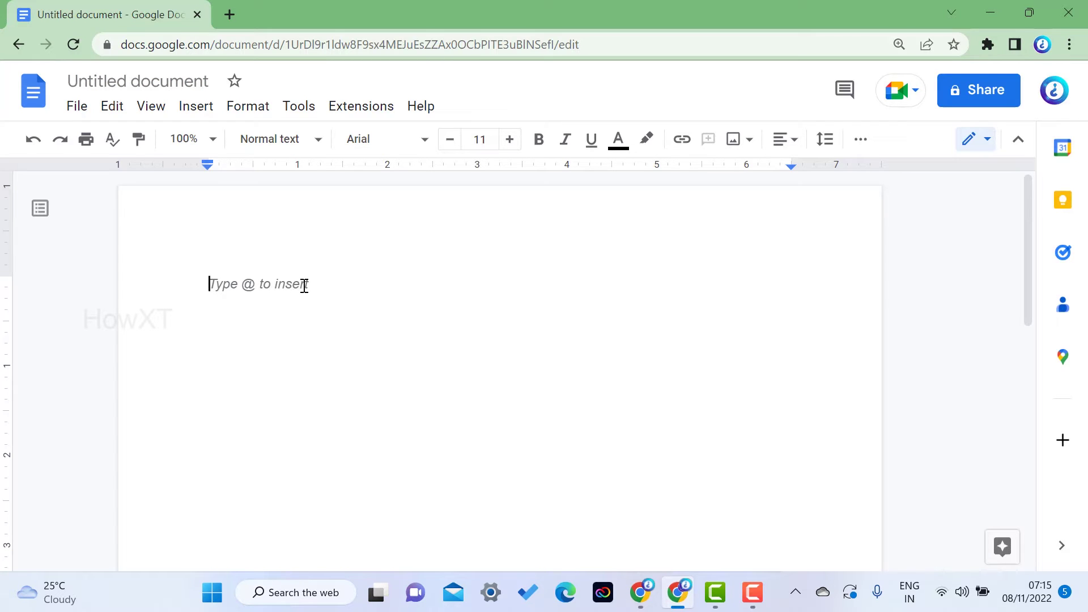
type("@")
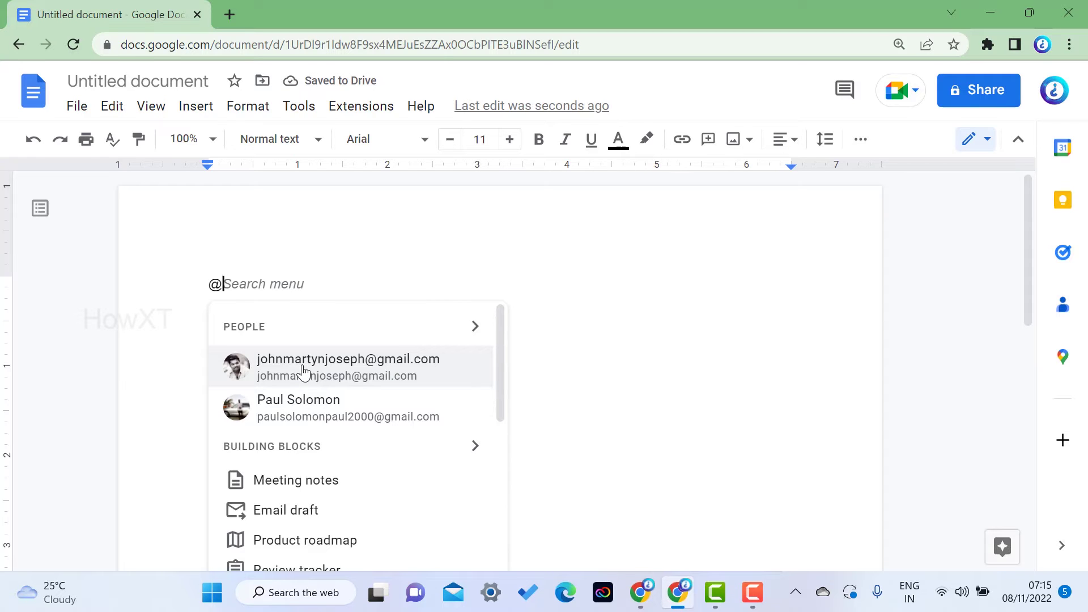
left_click(285, 510)
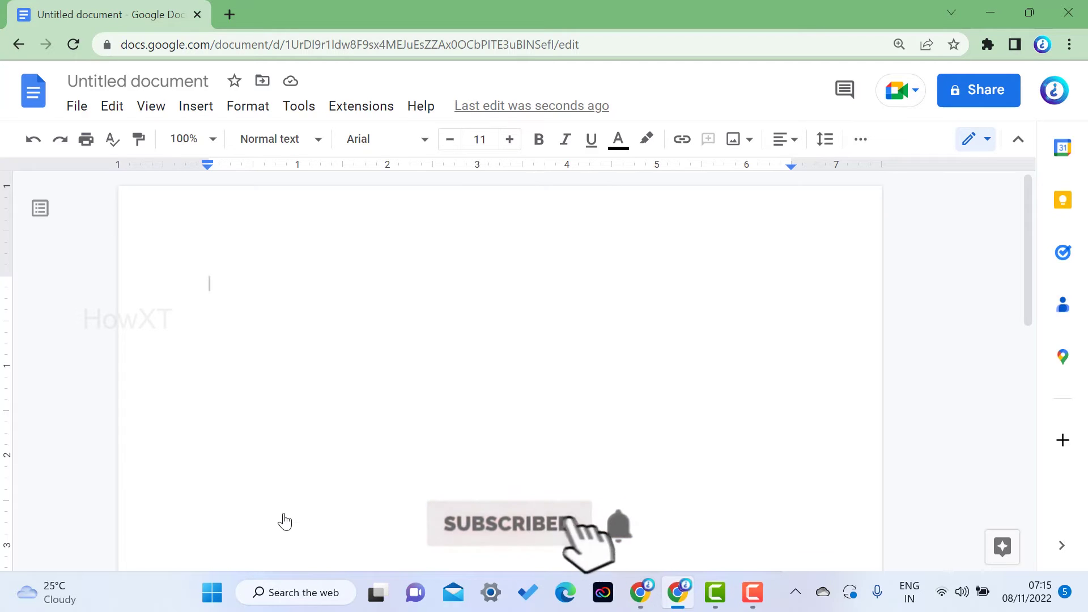
Step: Insert the Email draft building block and start a recipient search in the To field
left_click(196, 107)
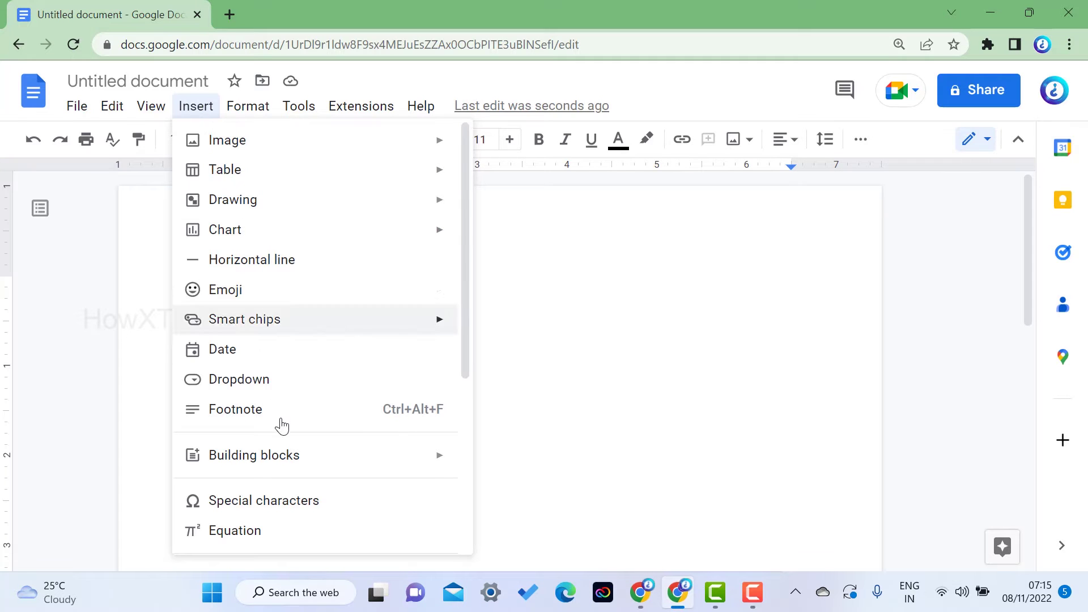
mouse_move(287, 468)
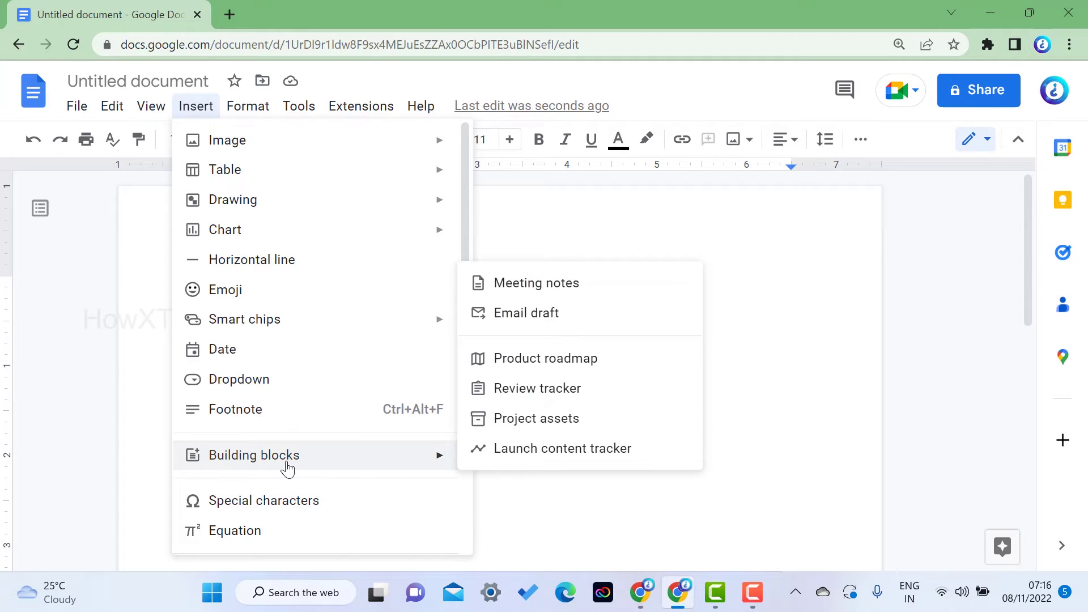
left_click(537, 326)
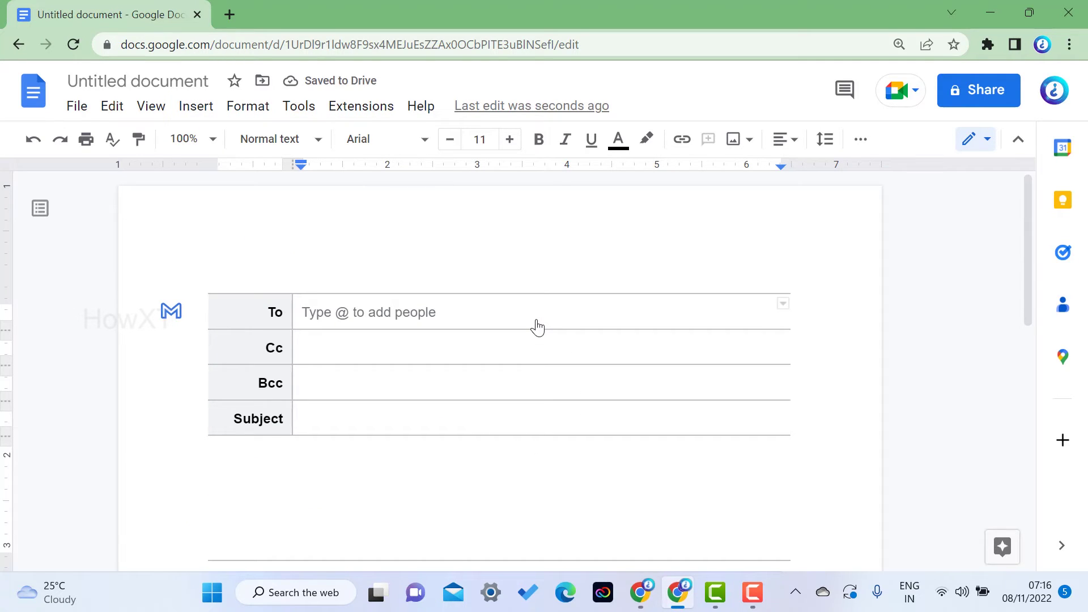
type("@jon")
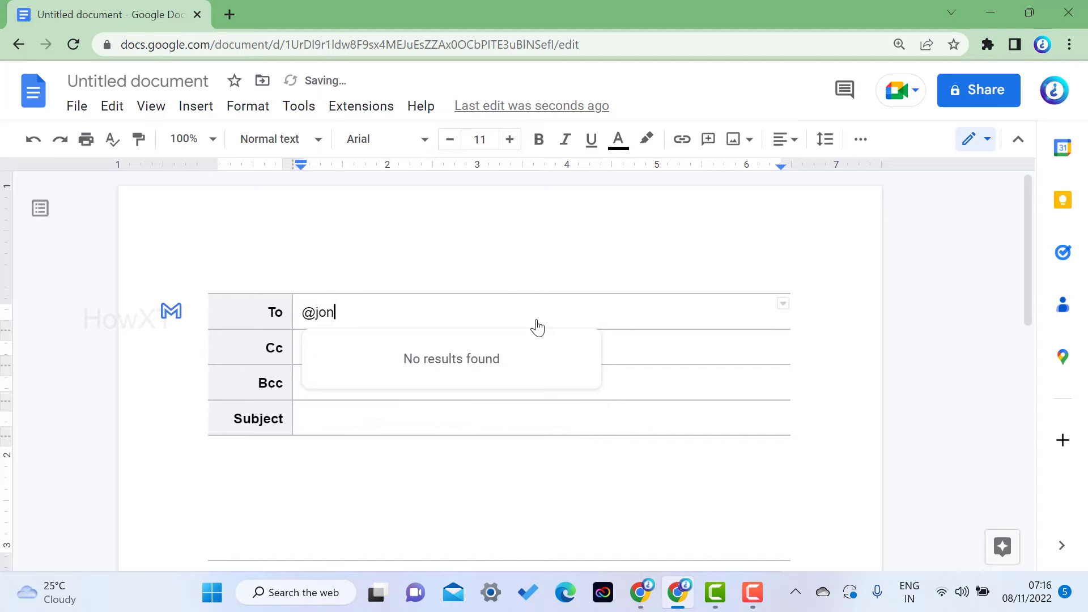
key("BackSpace")
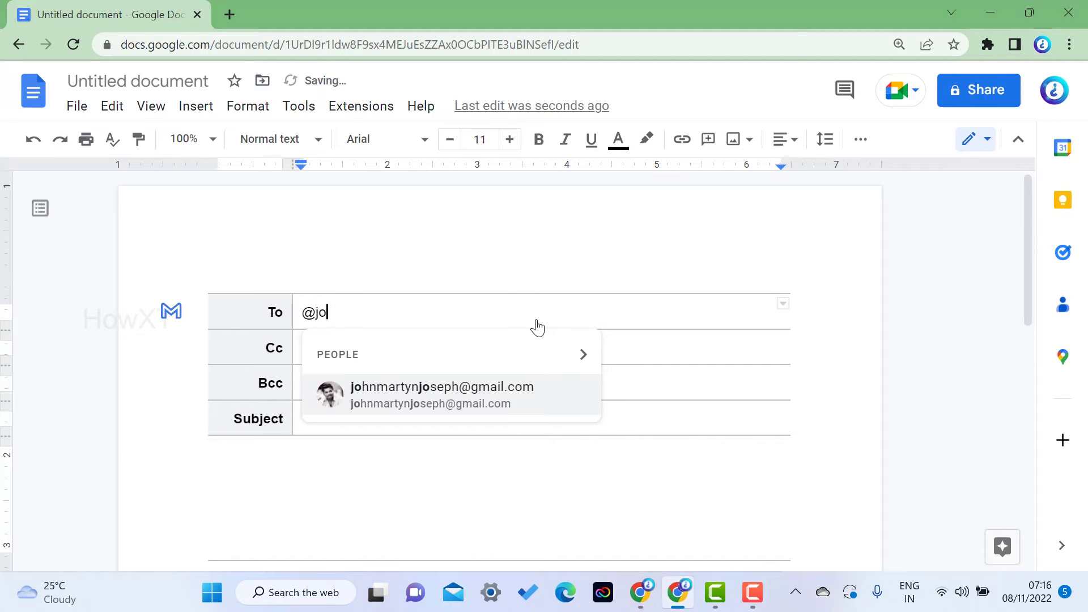
Step: Add the suggested contact as recipient and set the subject to 'HowXT Newsletter'
left_click(429, 388)
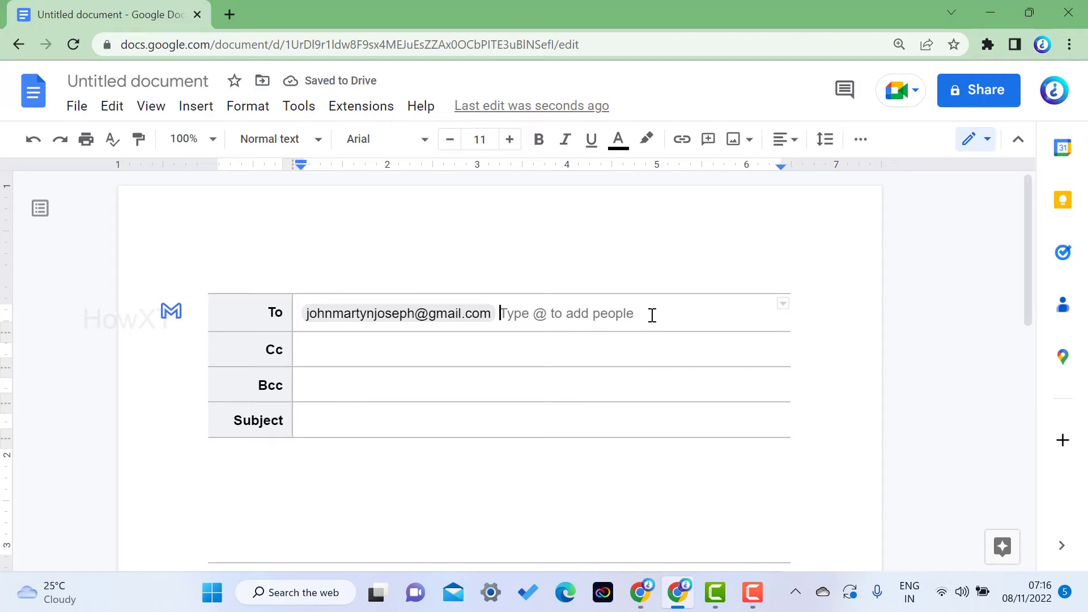
left_click(472, 351)
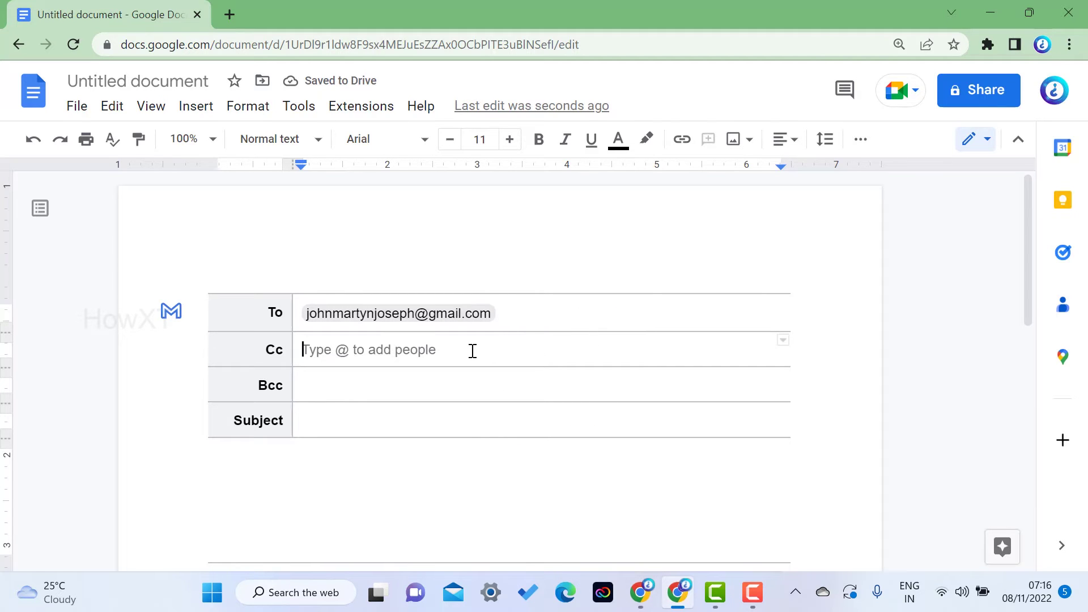
left_click(382, 395)
left_click(351, 420)
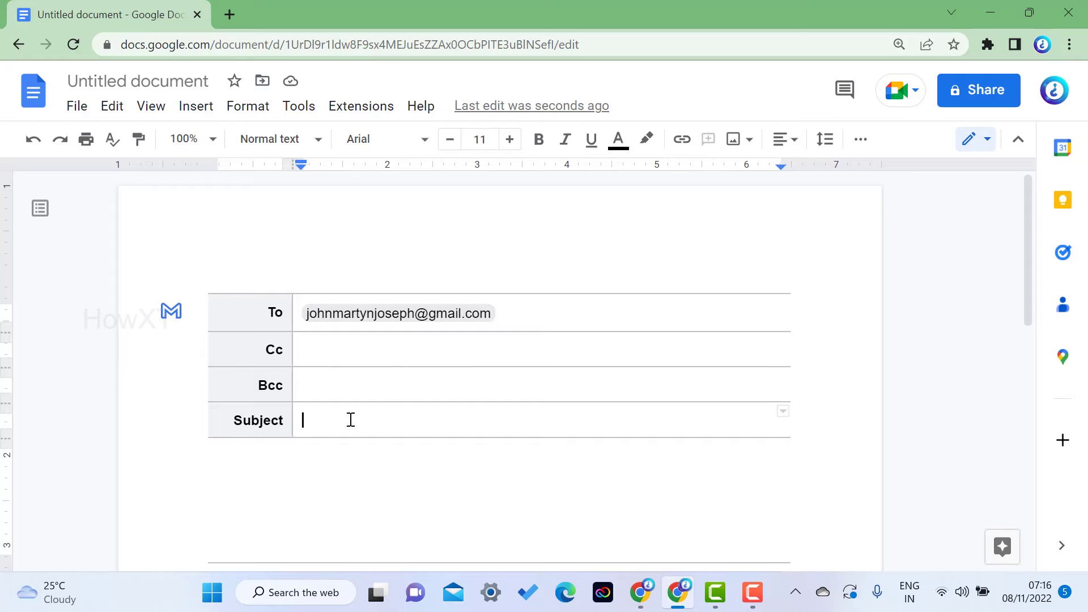
type("HowXT")
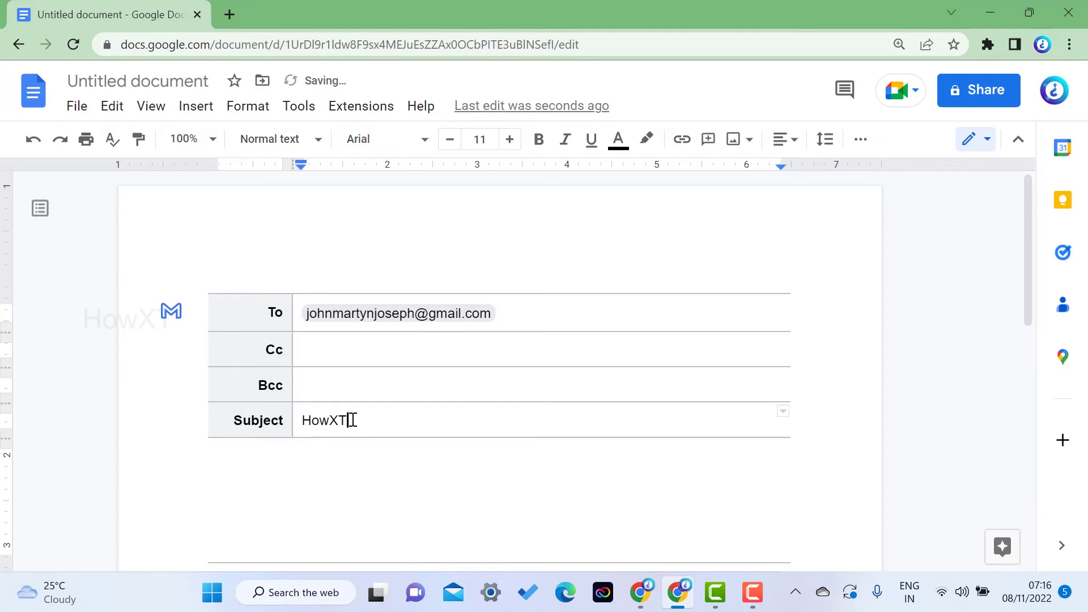
type(" Newsletter")
left_click(313, 468)
scroll(214, 206, "down", 4)
scroll(214, 282, "up", 3)
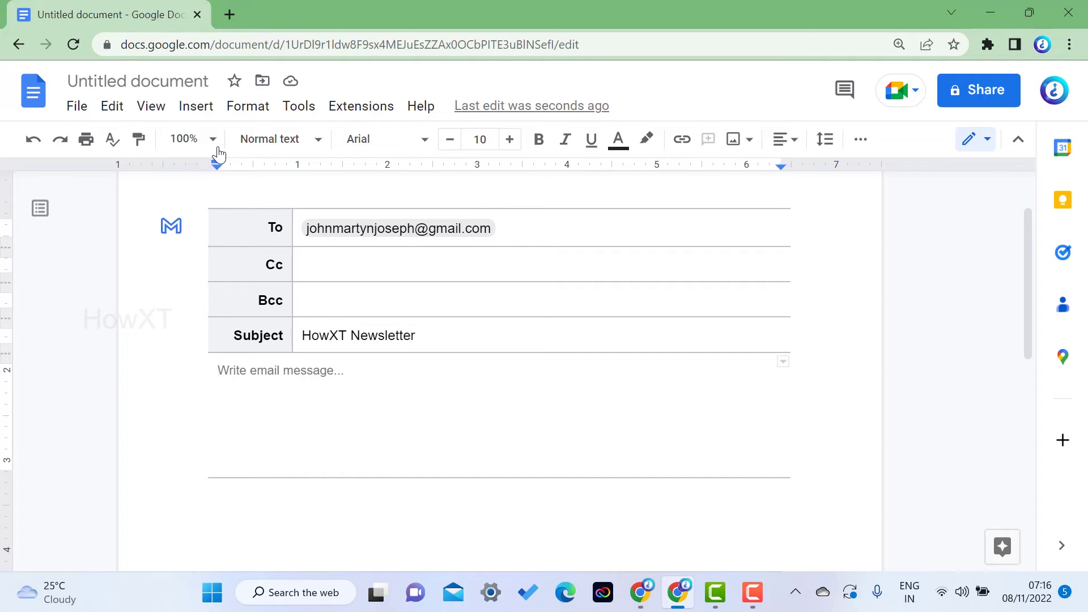
Step: Insert a one-column, two-row table into the email body and select its first row
left_click(197, 108)
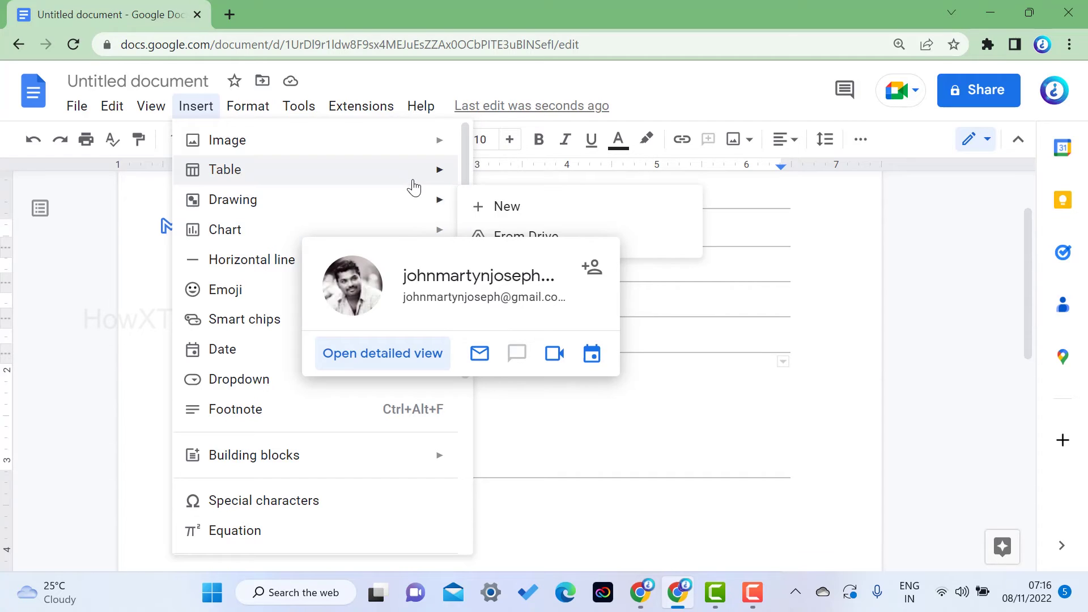
mouse_move(419, 170)
left_click(469, 232)
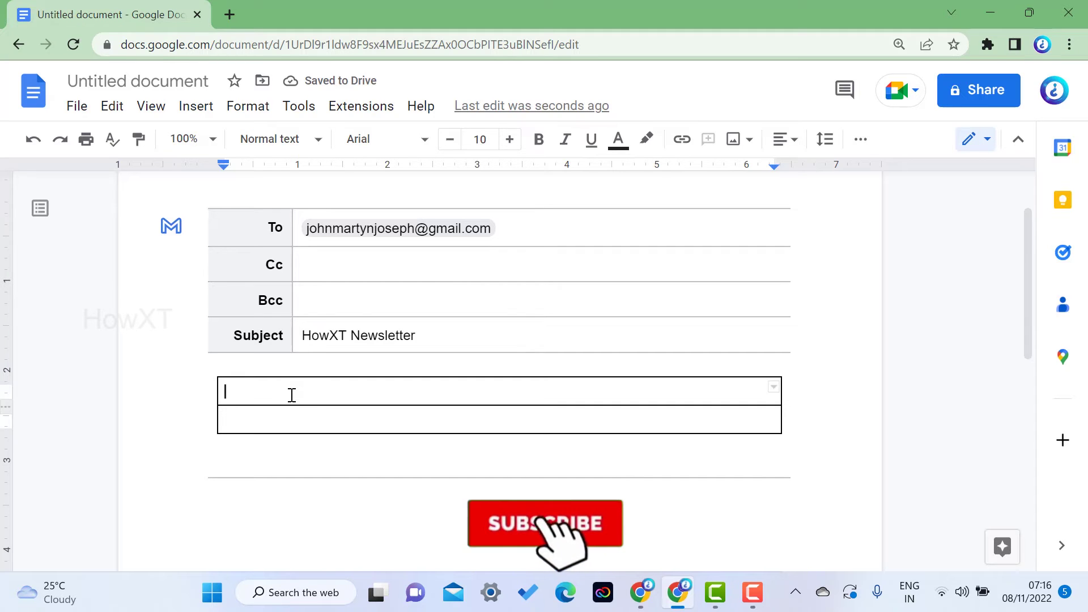
left_click_drag(292, 393, 495, 389)
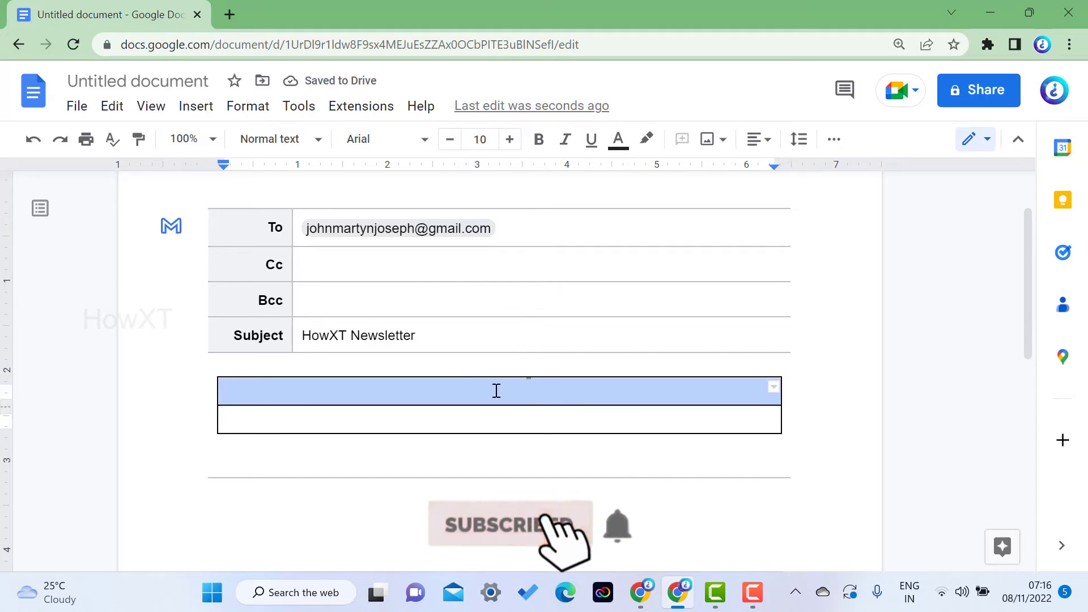
Step: Fill the table's first row blue and type 'HoWXT' in it
left_click(834, 142)
left_click(657, 176)
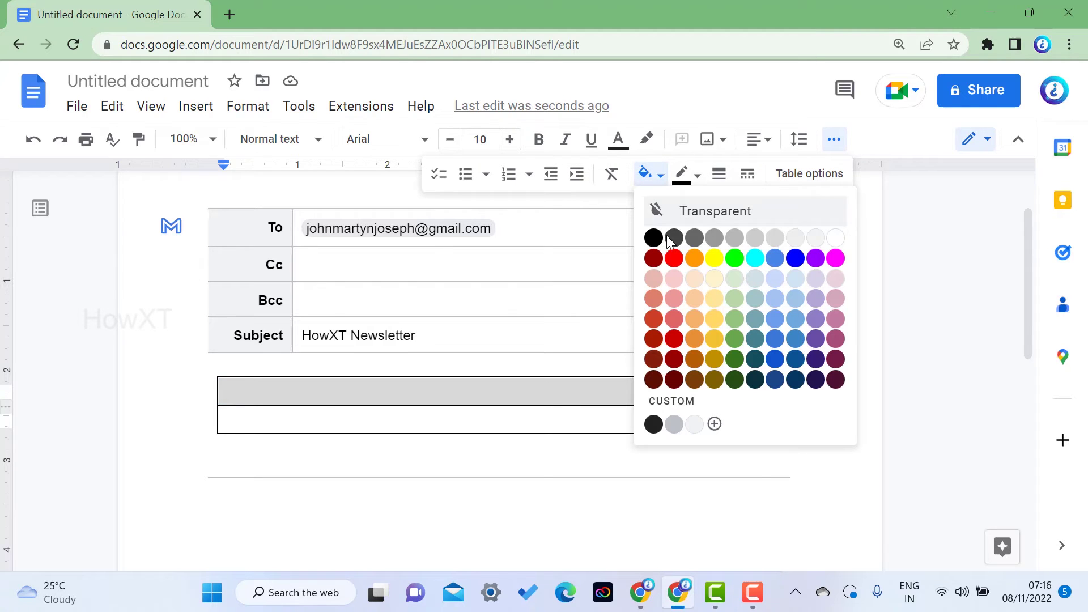
left_click(795, 259)
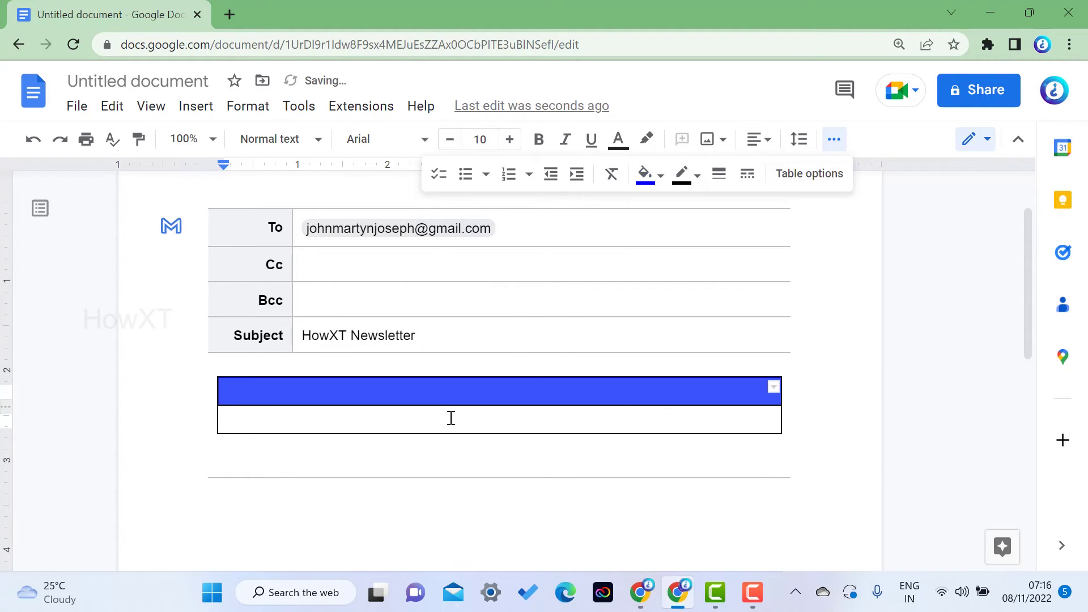
left_click(466, 392)
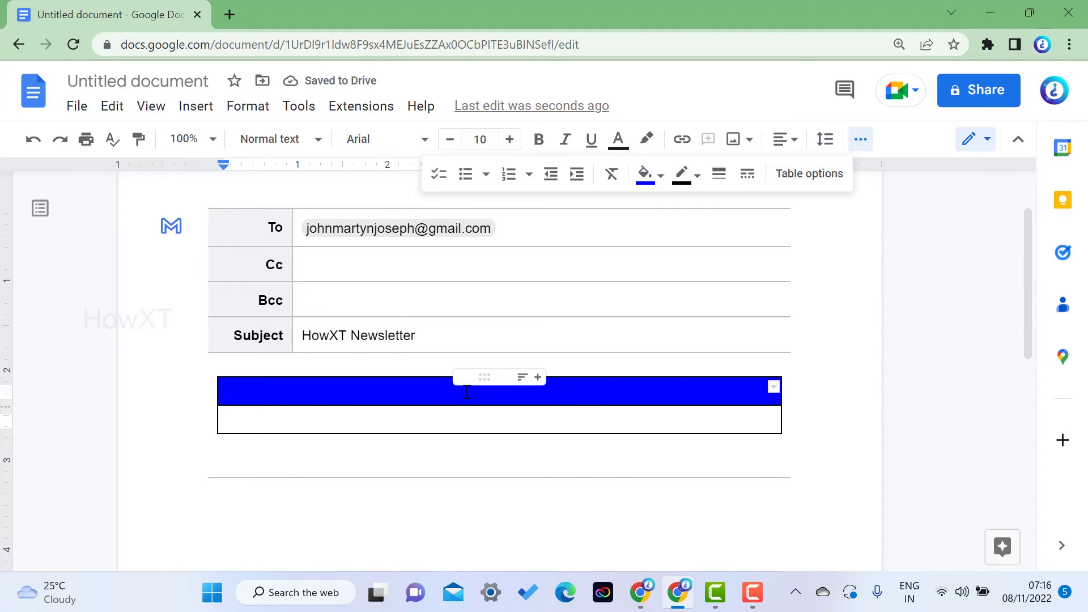
type("Ho")
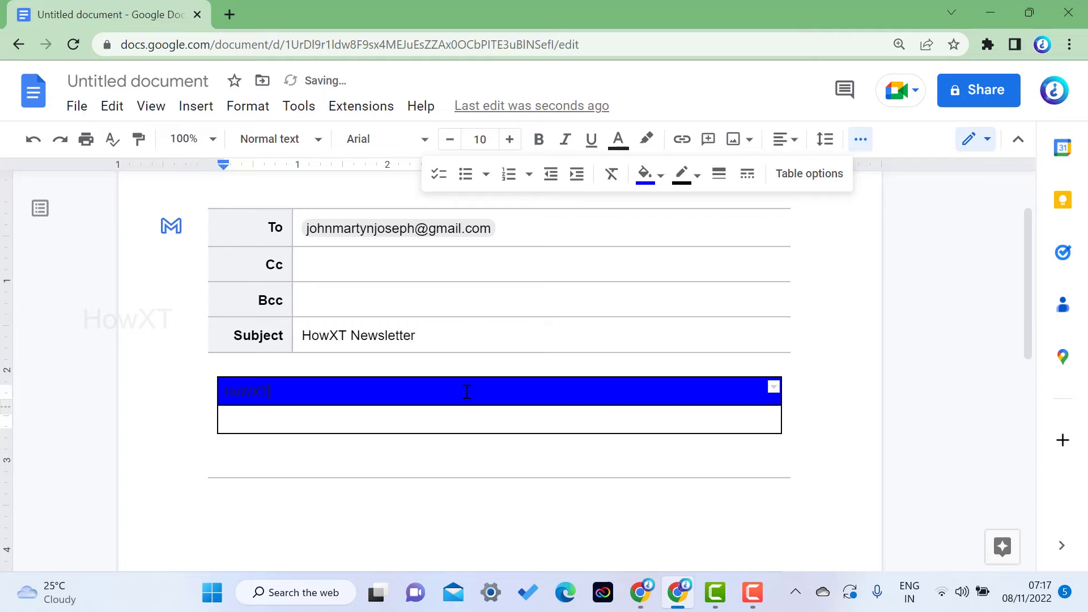
type("WXT")
Step: Make the HoWXT header text white and centre it in the blue cell
key("ctrl+a")
left_click(425, 392)
left_click_drag(424, 392, 213, 391)
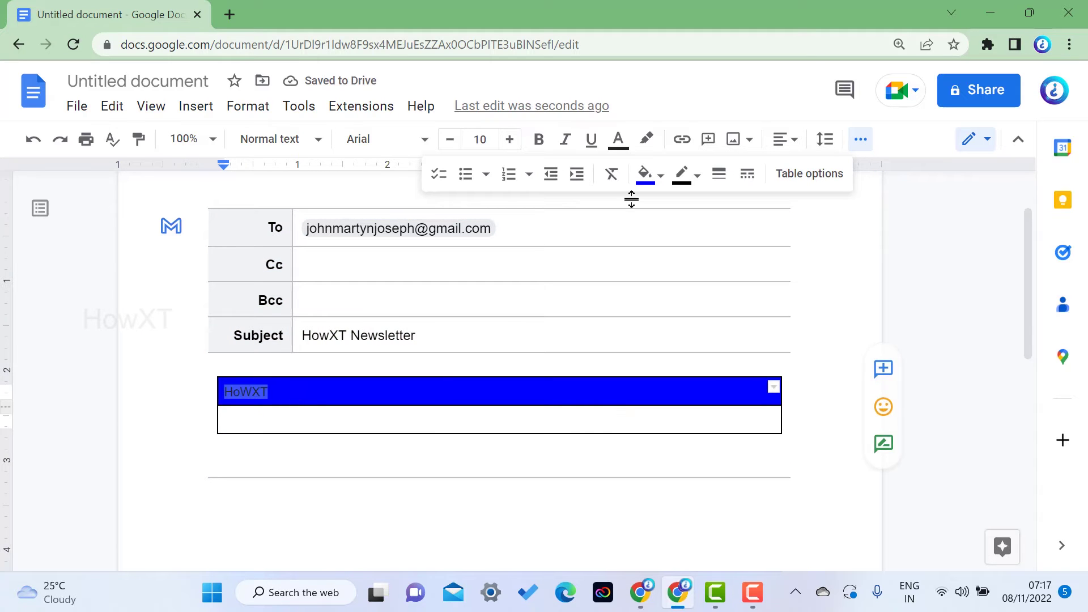
left_click(618, 141)
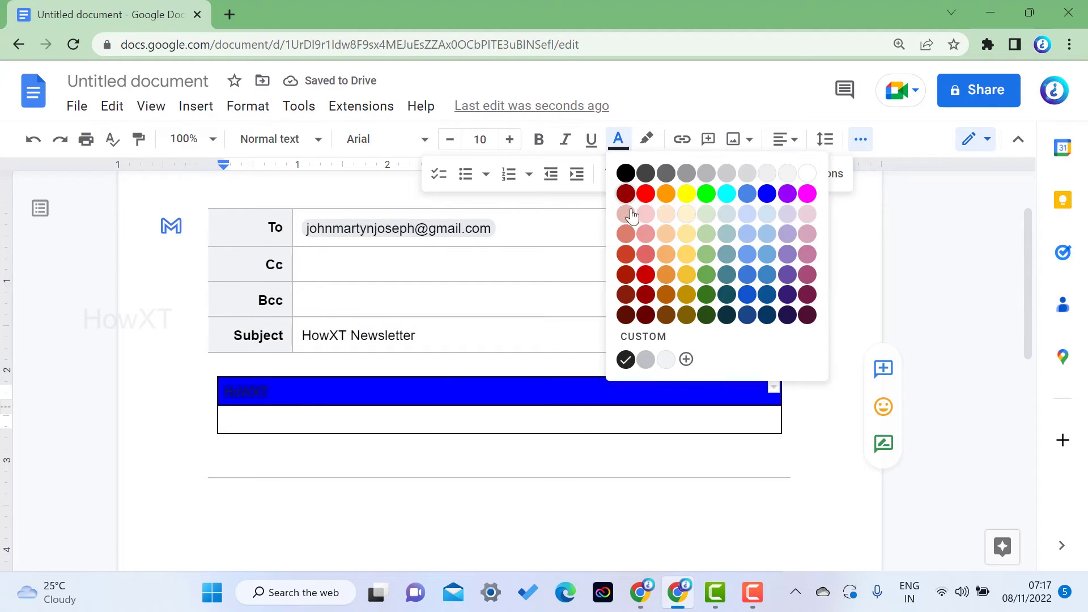
left_click(788, 180)
left_click(785, 140)
left_click(737, 175)
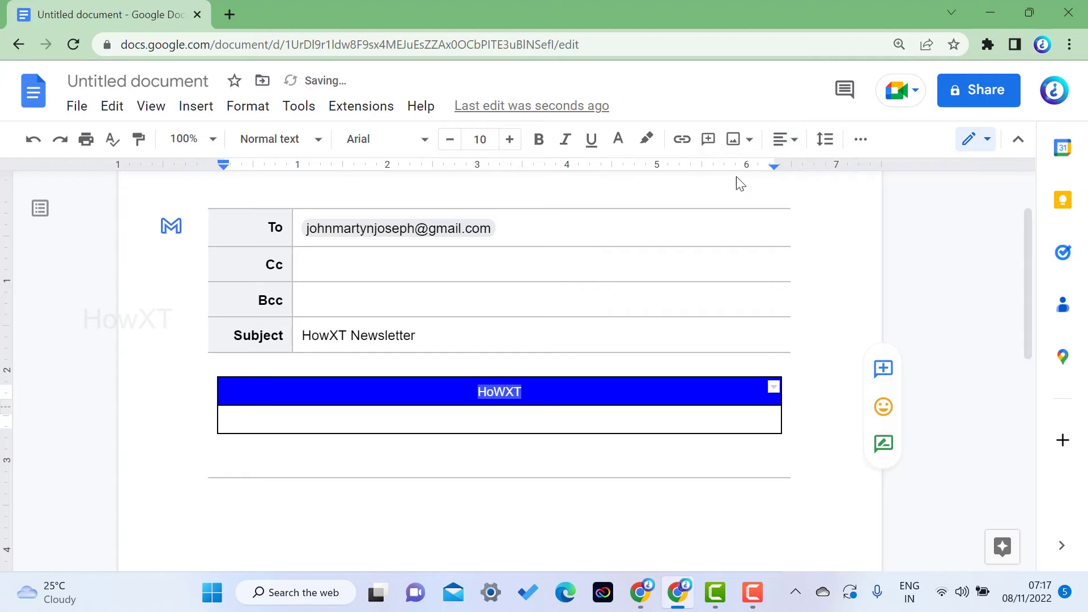
left_click(531, 401)
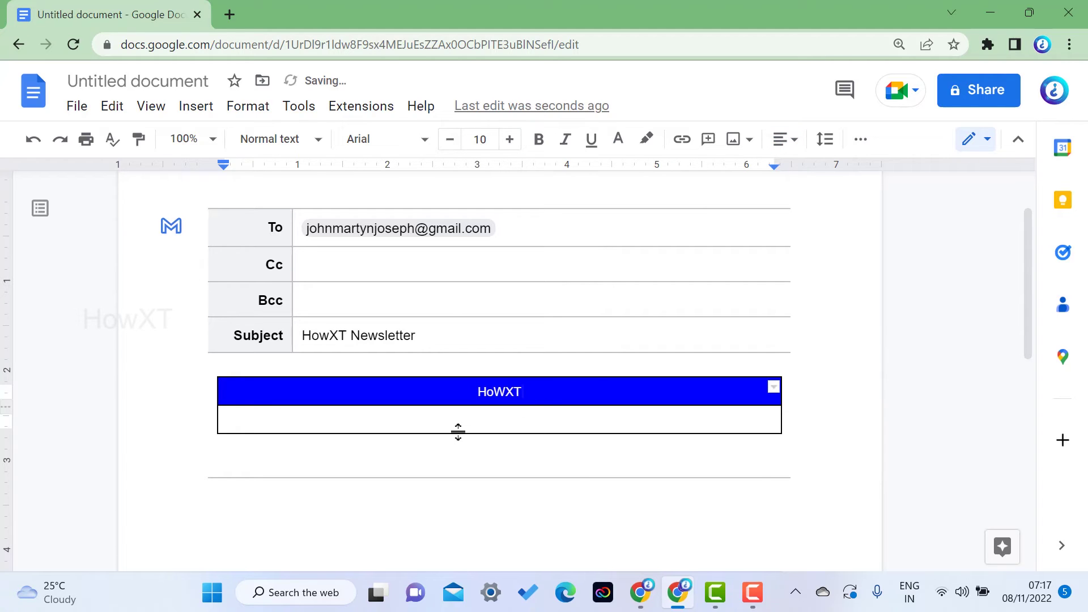
left_click(439, 428)
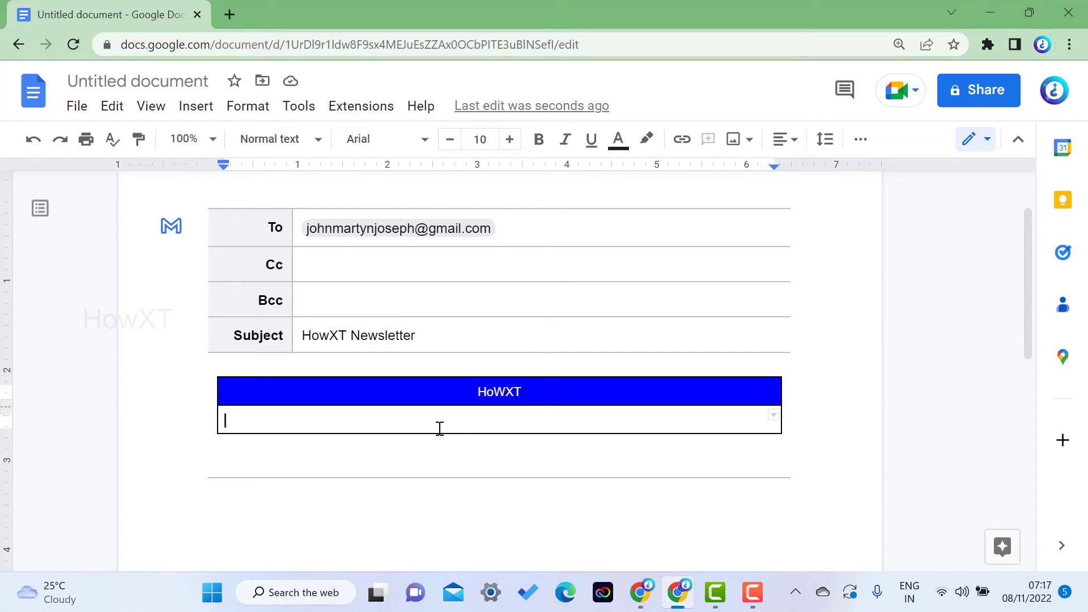
Step: Upload howtoresetwindows11factoryreset.jpg into the second row and shrink it to a small thumbnail
scroll(439, 428, "up", 3)
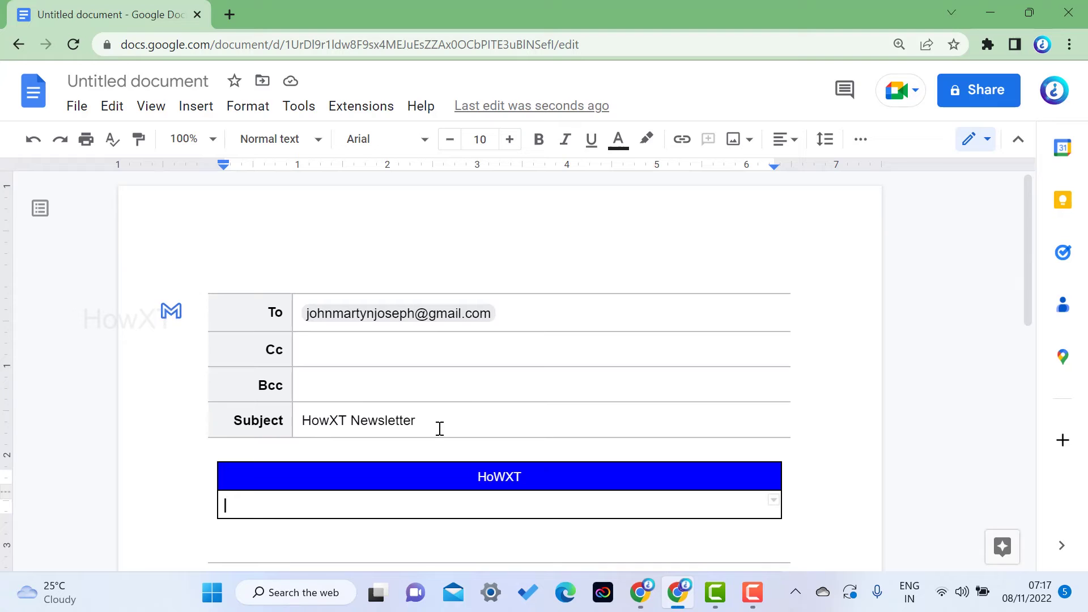
scroll(439, 428, "down", 3)
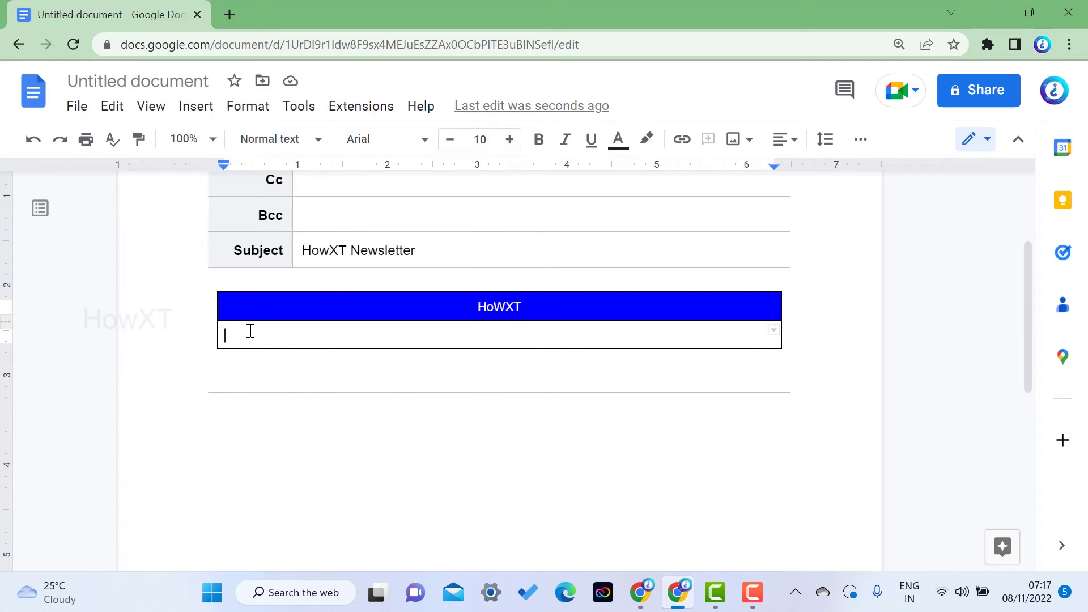
left_click(521, 336)
left_click(195, 107)
mouse_move(219, 143)
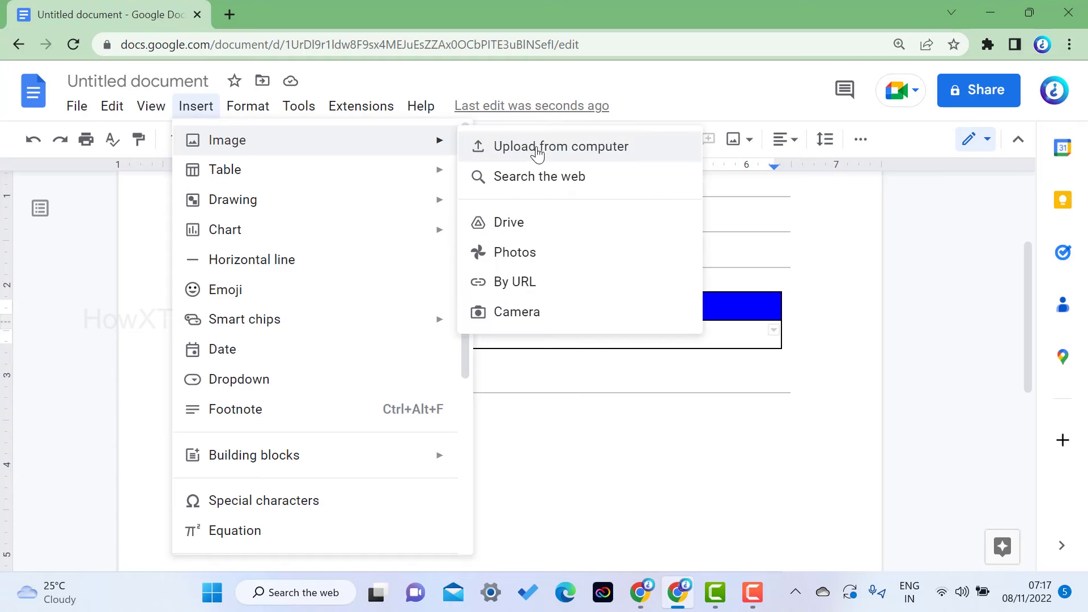
left_click(538, 151)
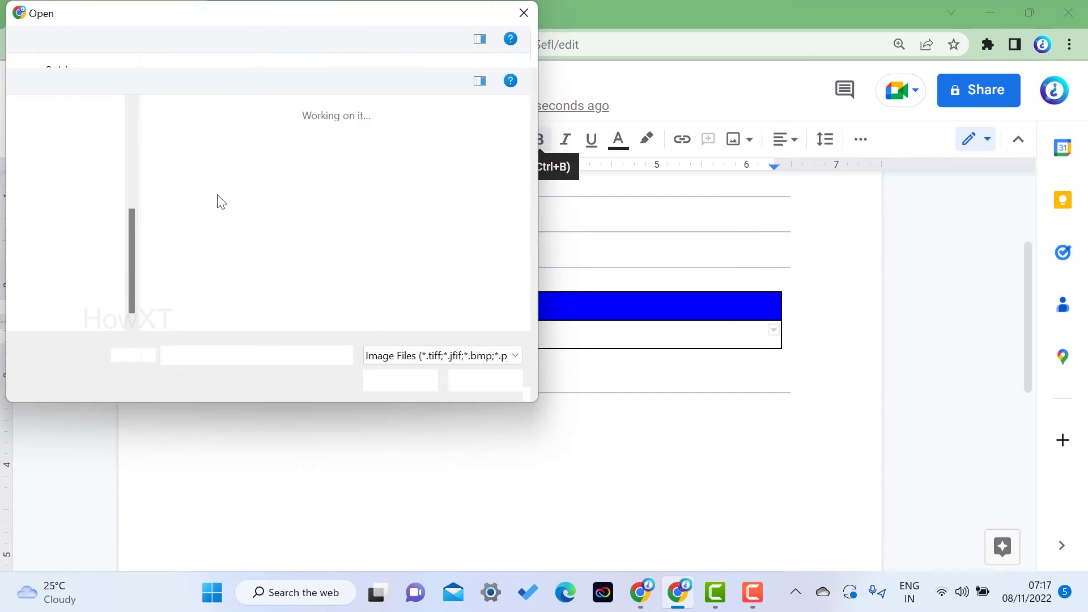
left_click(209, 216)
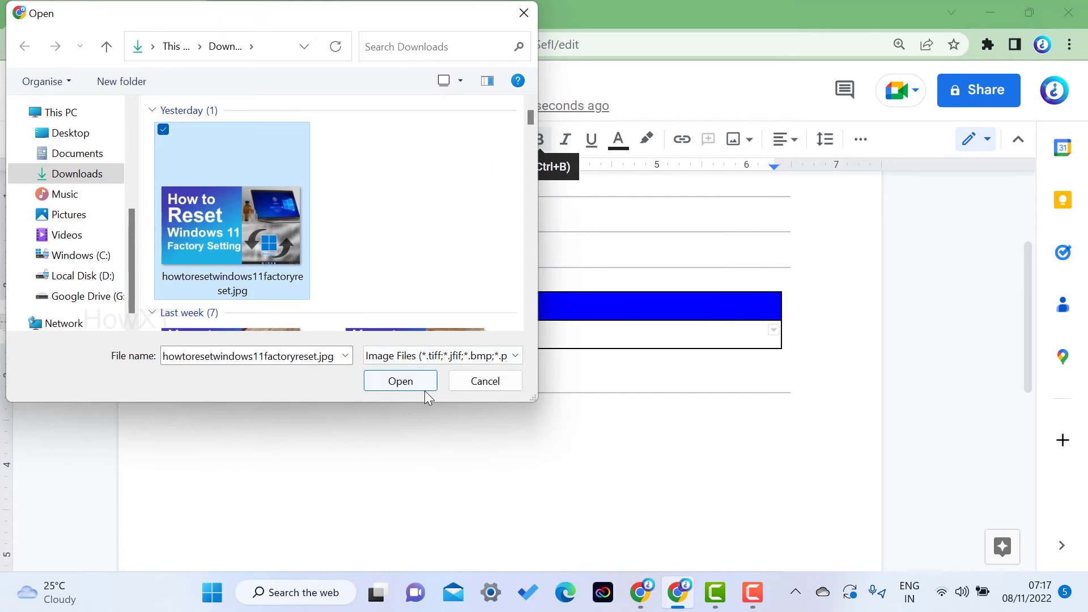
left_click(424, 388)
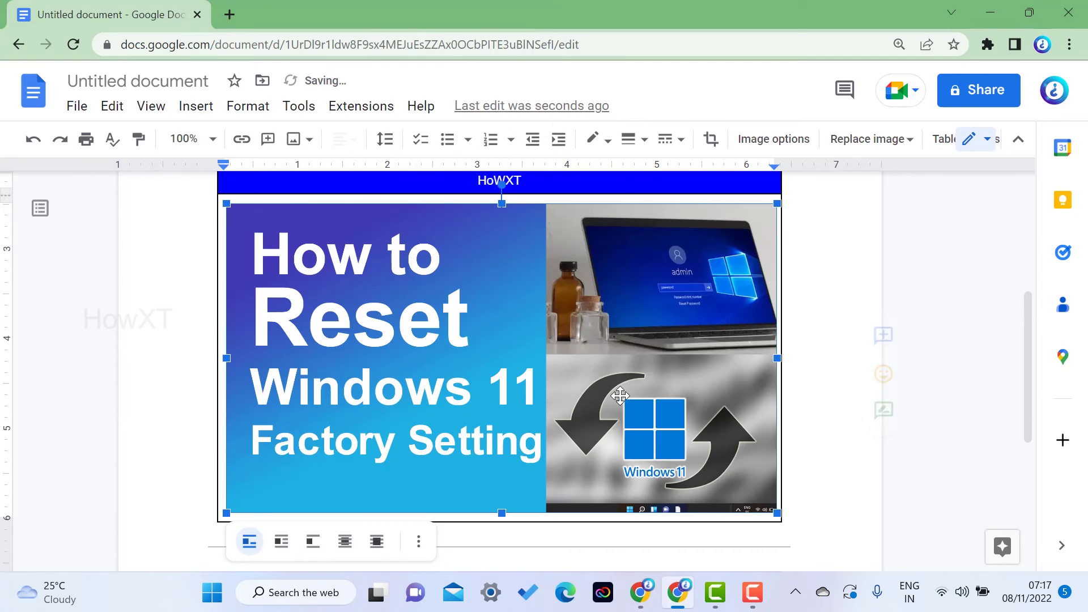
left_click_drag(777, 513, 412, 308)
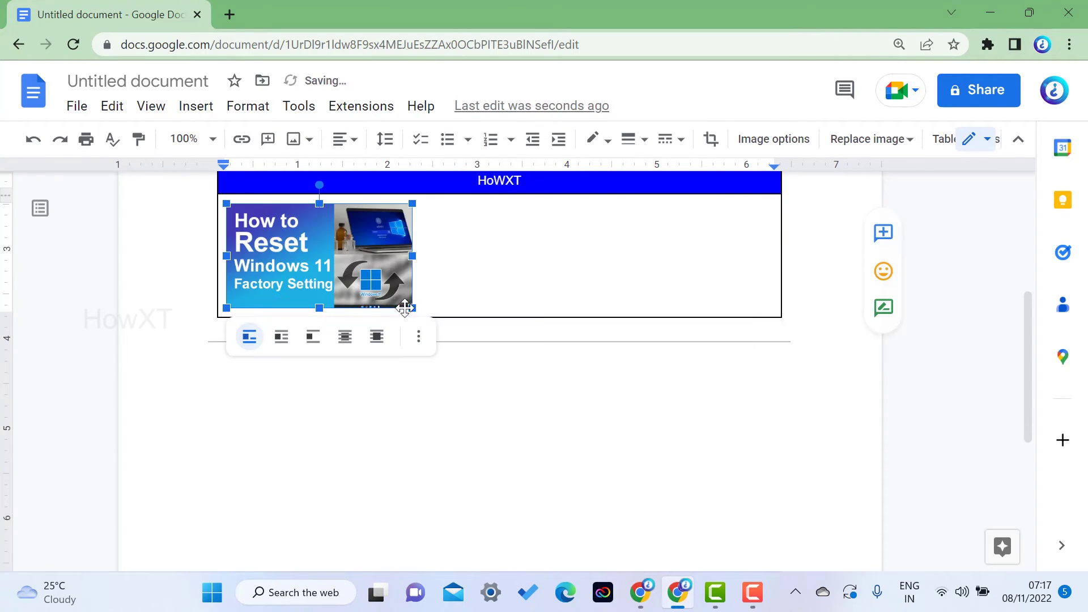
left_click(450, 240)
left_click(364, 242)
left_click(444, 248)
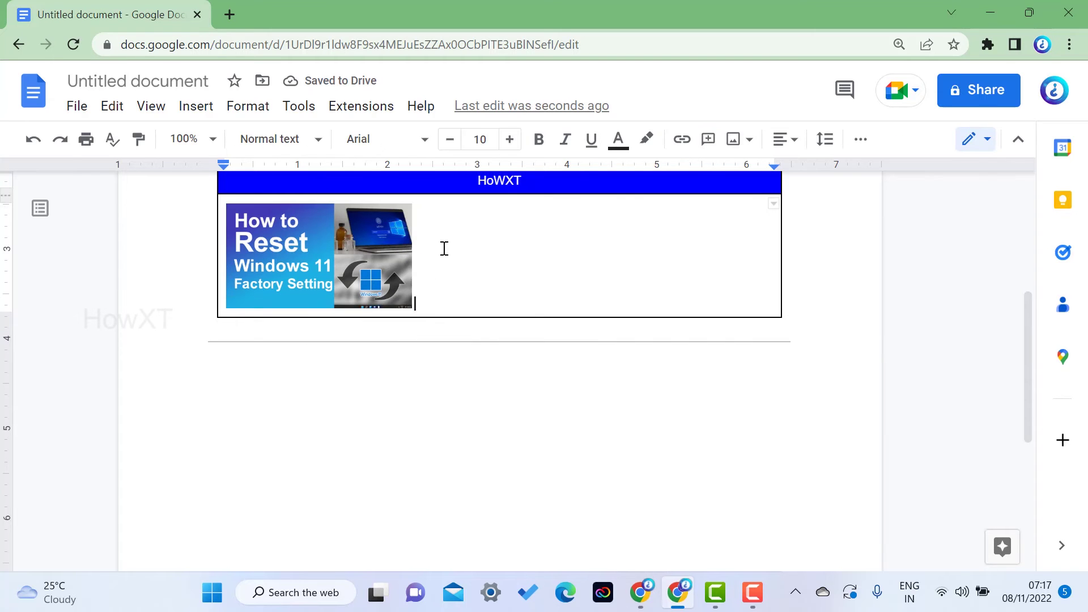
Step: Upload the How to Create Newsletter in Word on Mobile picture and shrink it
left_click(153, 109)
mouse_move(196, 106)
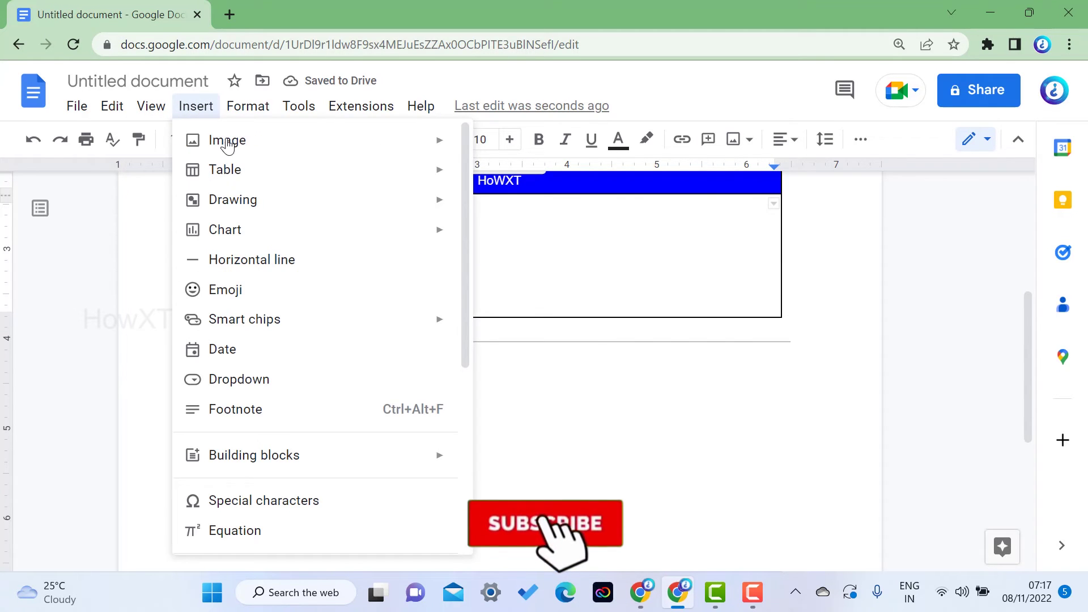
mouse_move(238, 141)
left_click(524, 155)
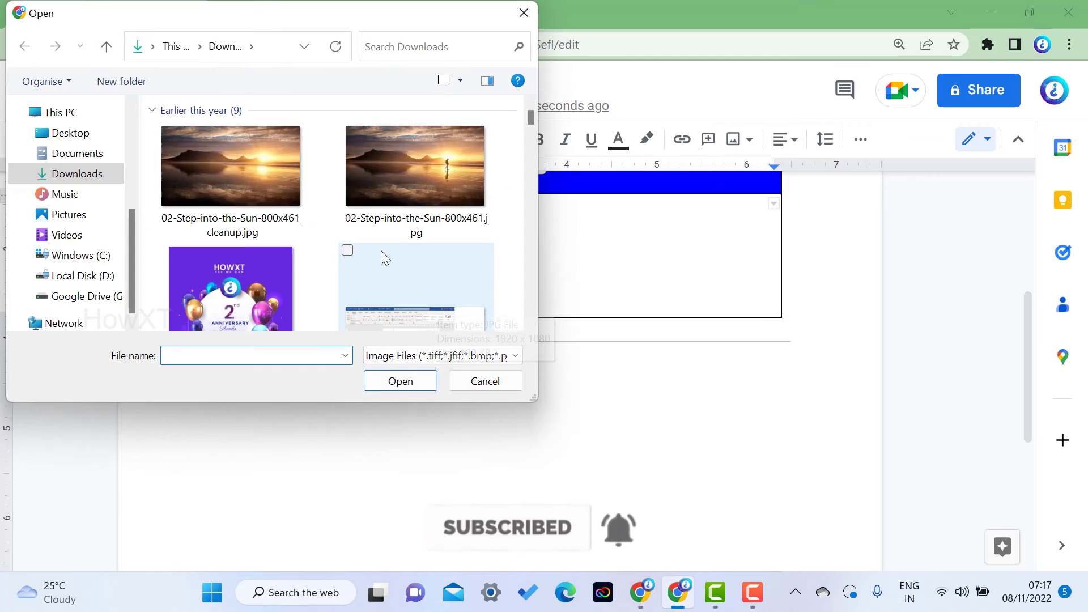
scroll(311, 240, "down", 5)
left_click(415, 261)
left_click(397, 381)
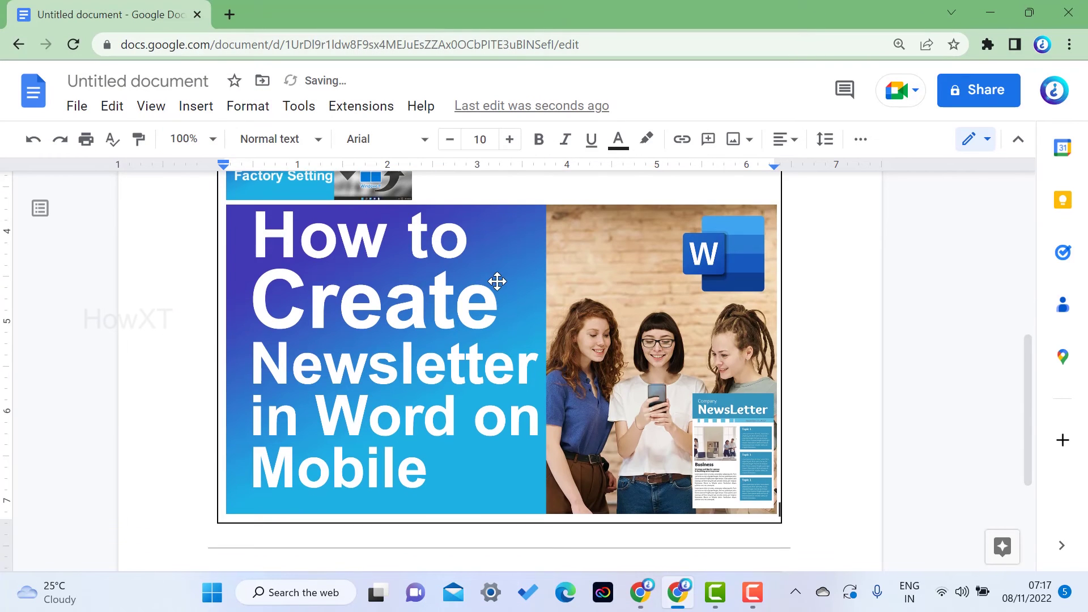
left_click(780, 204)
left_click_drag(776, 203, 587, 306)
Step: Try placing the reset image in front of text, then undo the wrap change
scroll(483, 304, "up", 3)
left_click(408, 294)
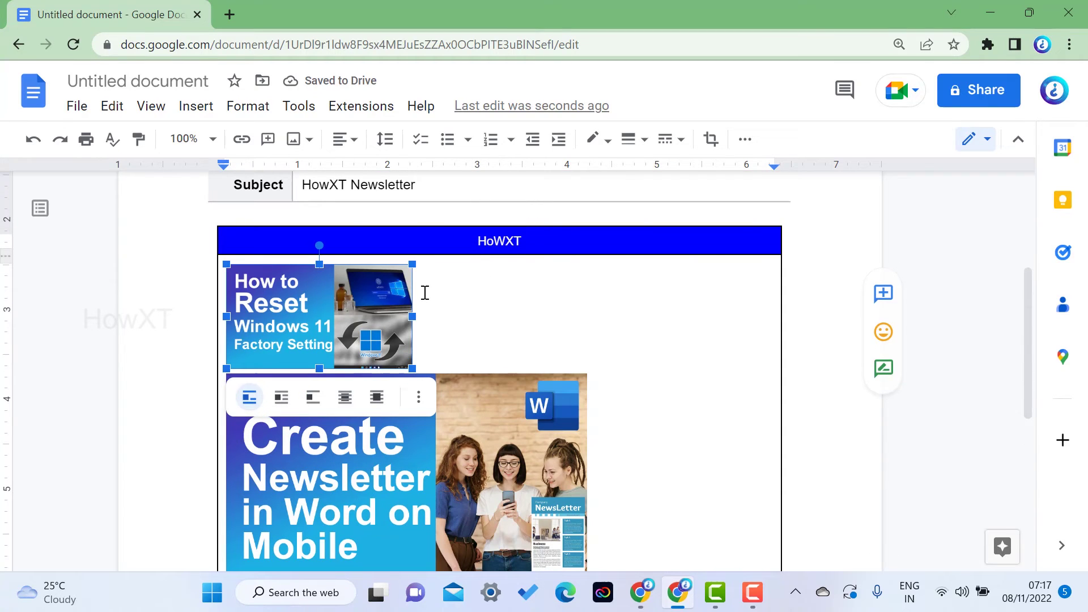
left_click(376, 396)
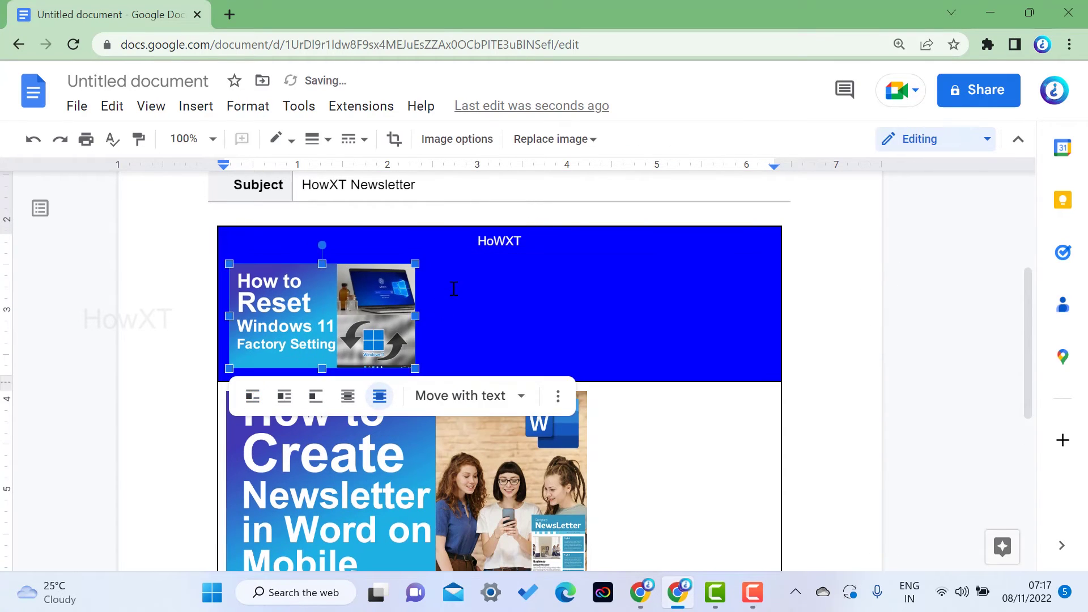
left_click(439, 302)
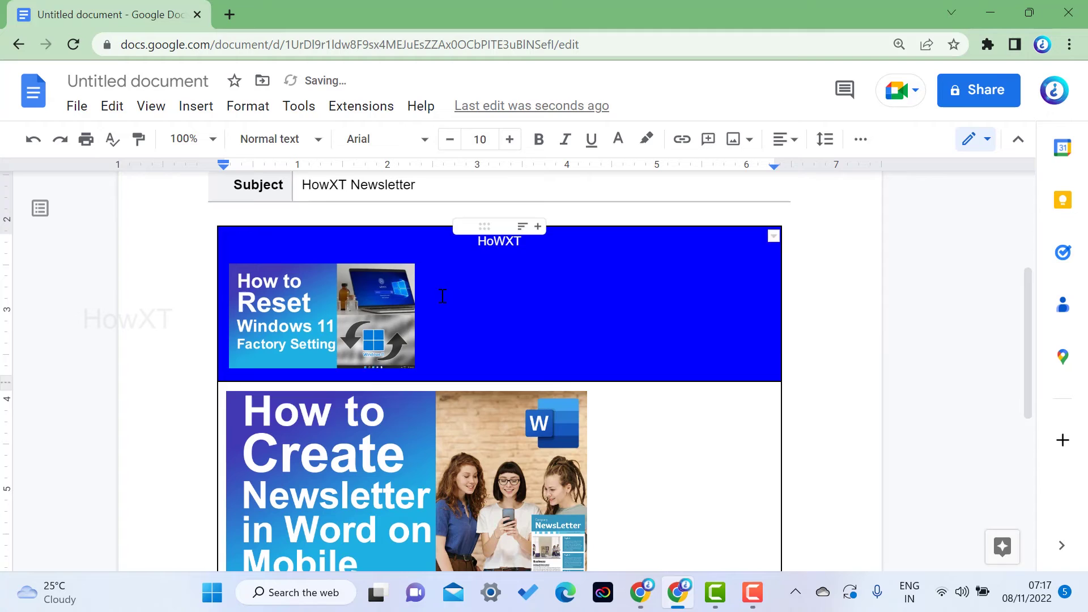
key("ctrl+z")
double_click(373, 295)
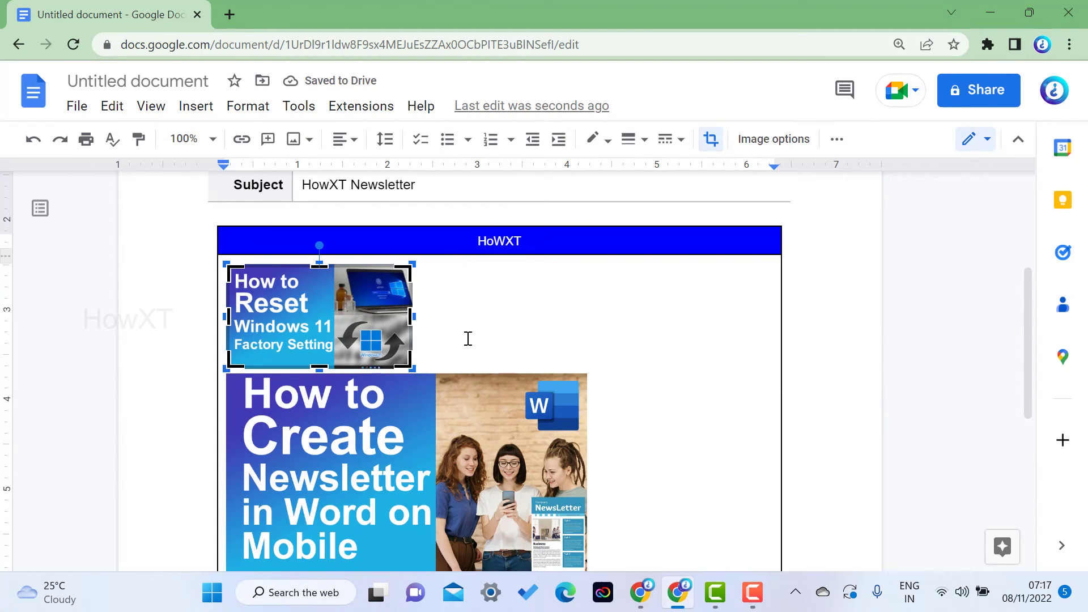
left_click(618, 371)
scroll(617, 391, "down", 1)
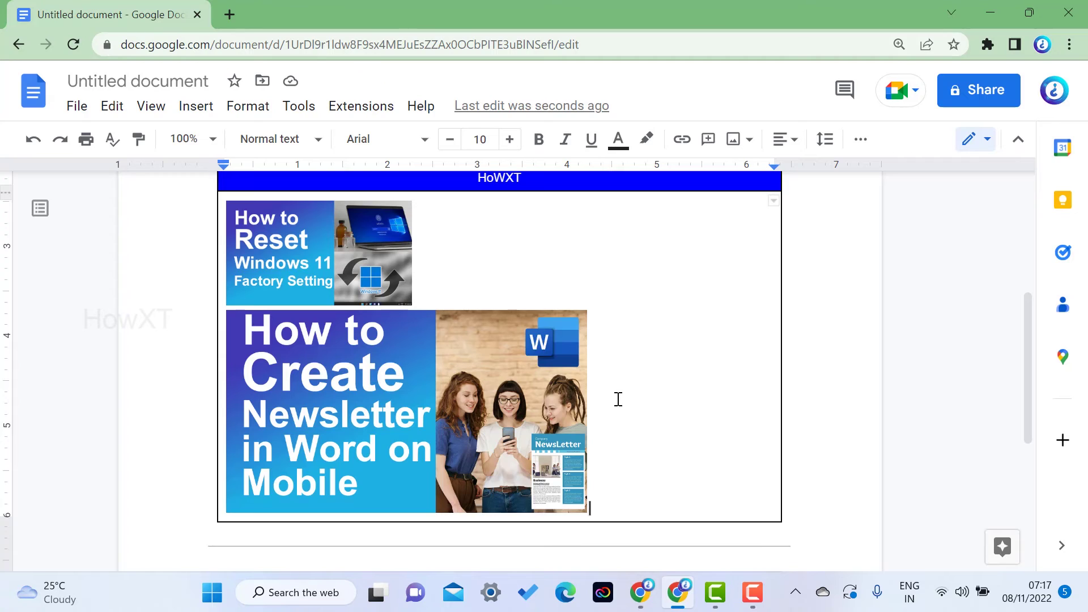
Step: Add a 'Click here' line under the images, linked to the HowXT - YouTube page
key("Return")
type("C")
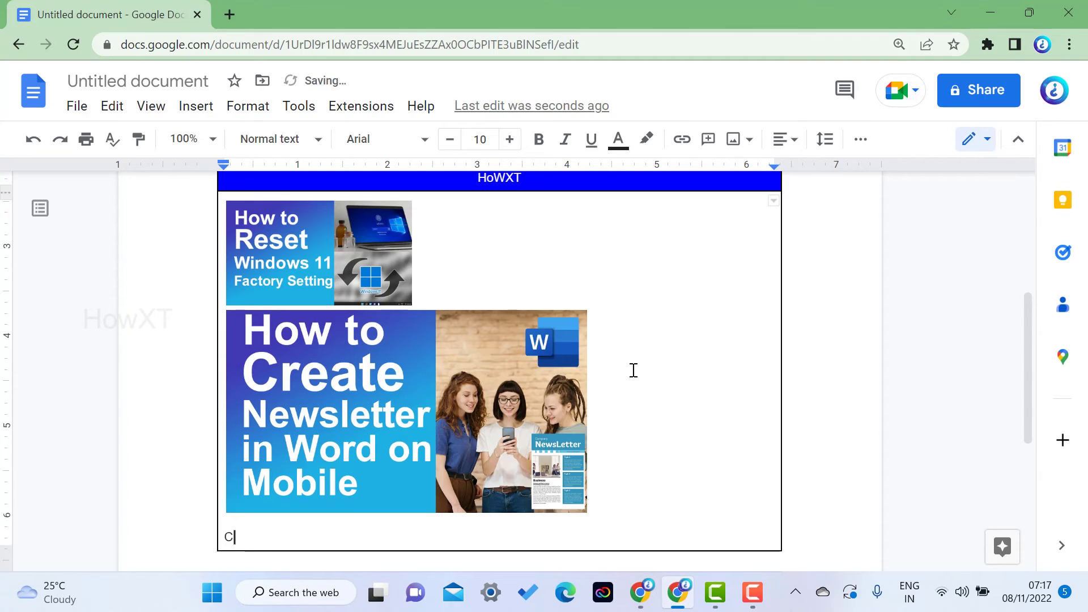
type("lick here")
left_click_drag(294, 537, 221, 537)
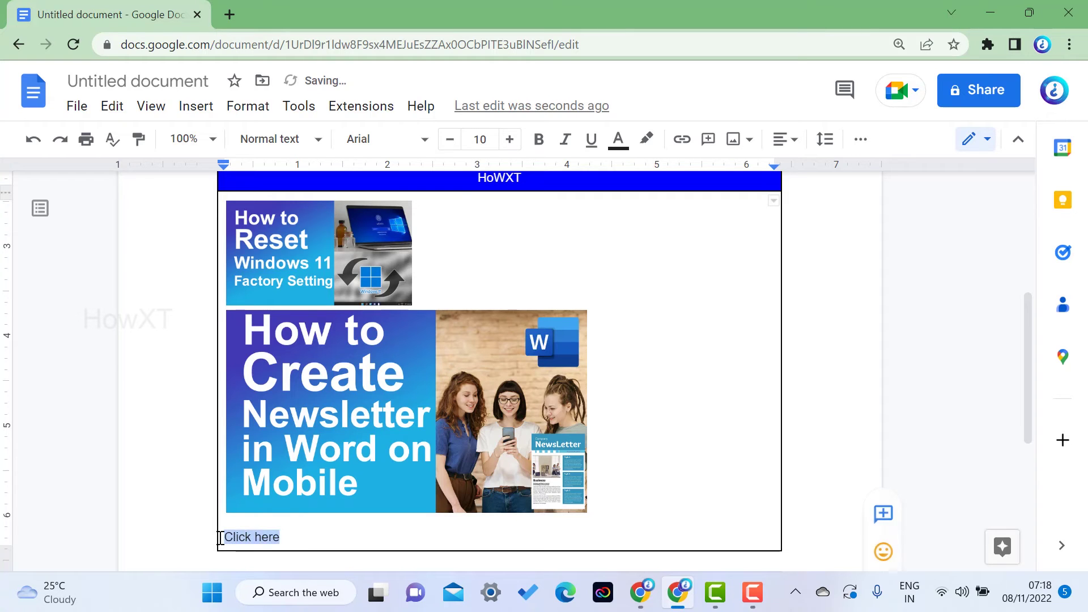
left_click(682, 138)
type("h")
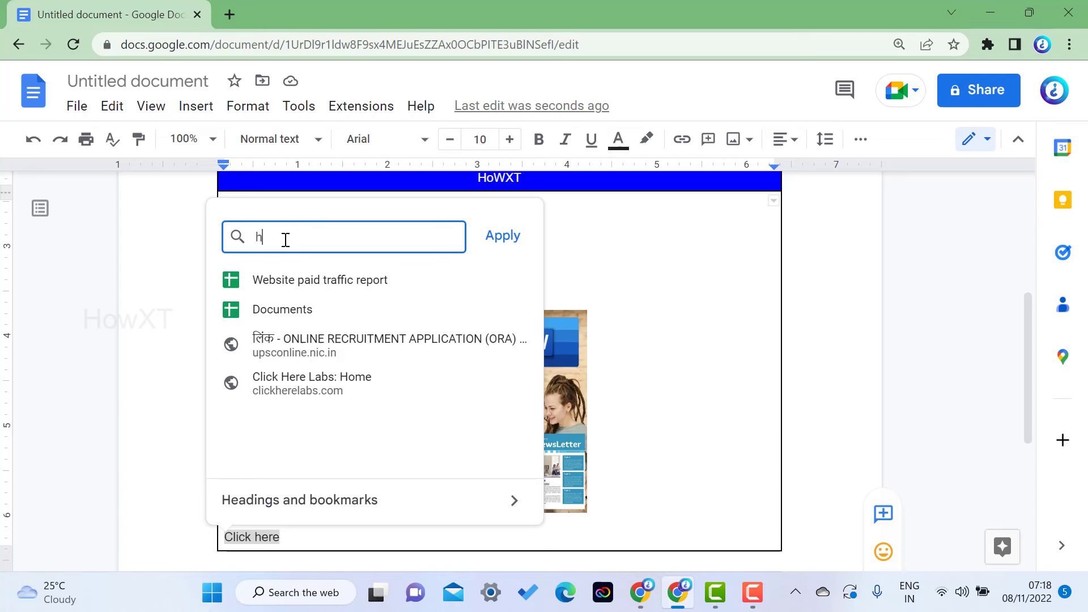
type("owxt")
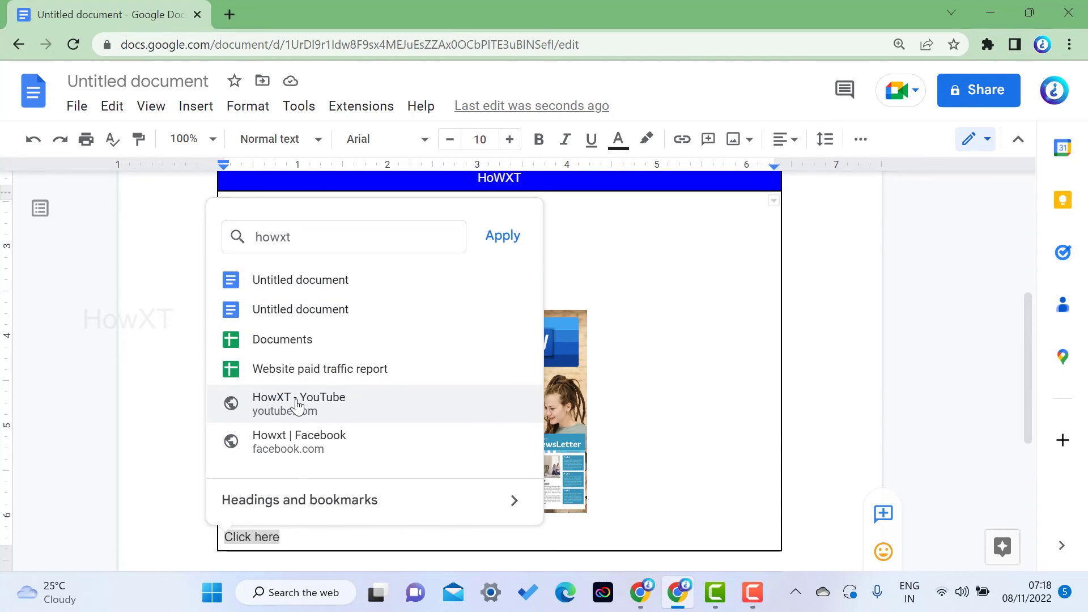
left_click(315, 406)
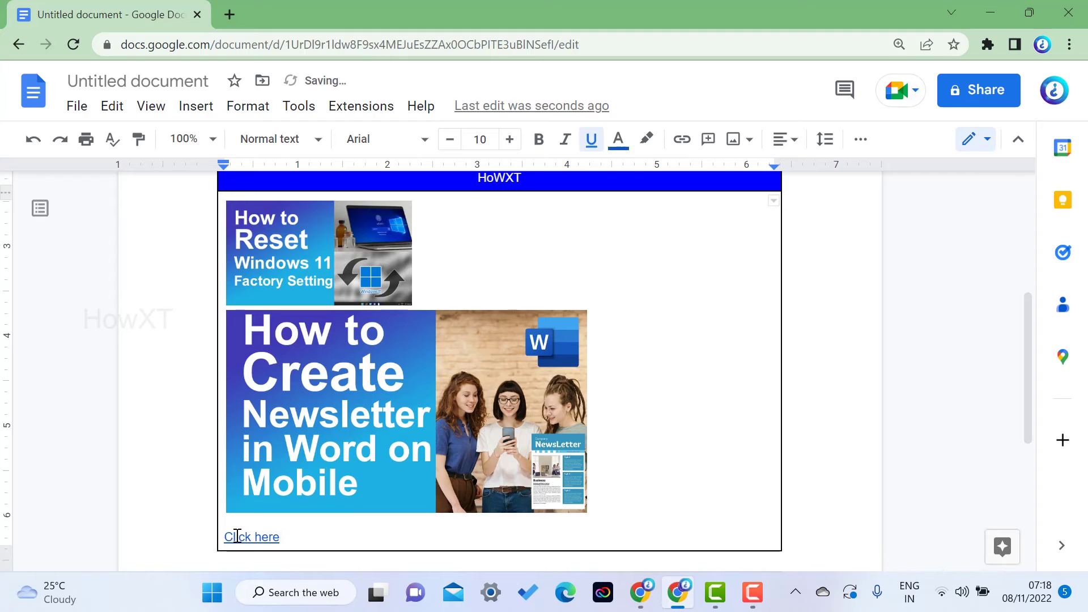
scroll(609, 366, "up", 5)
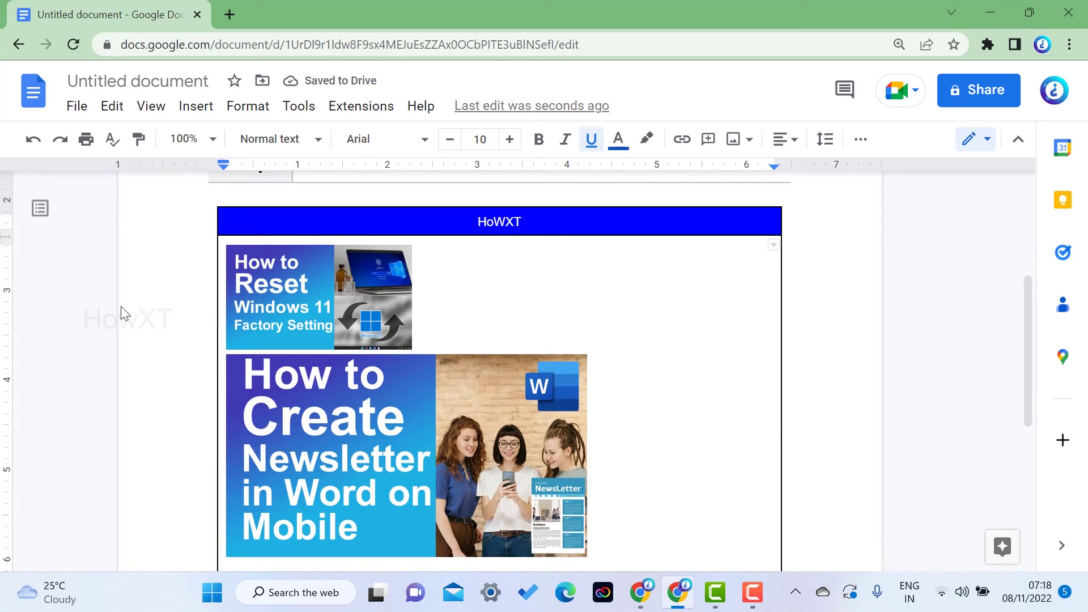
scroll(472, 315, "down", 4)
scroll(567, 282, "up", 4)
scroll(551, 353, "up", 3)
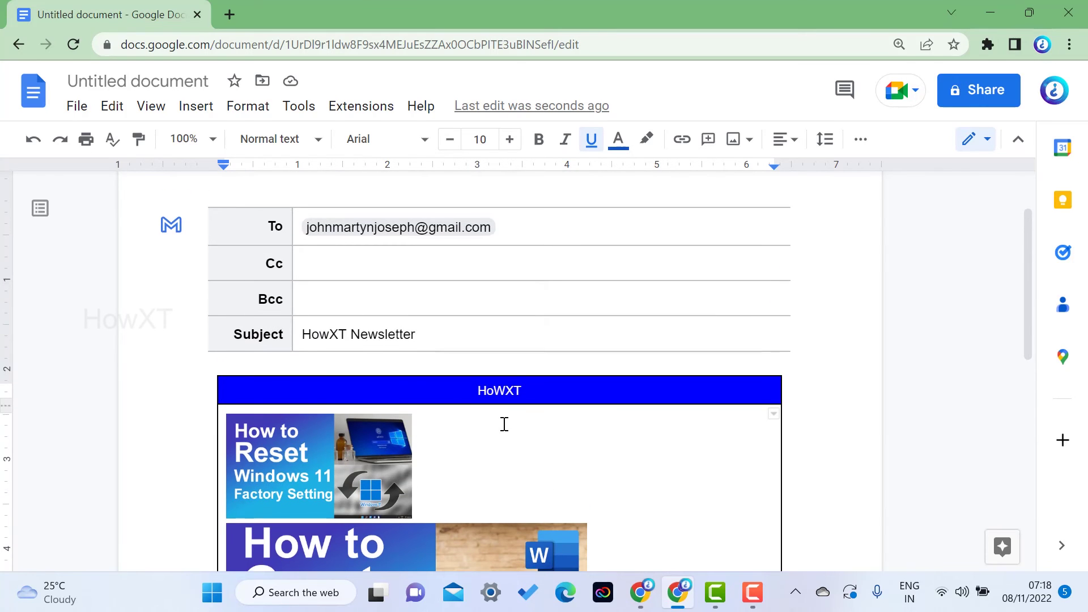
scroll(504, 424, "down", 4)
scroll(544, 449, "up", 5)
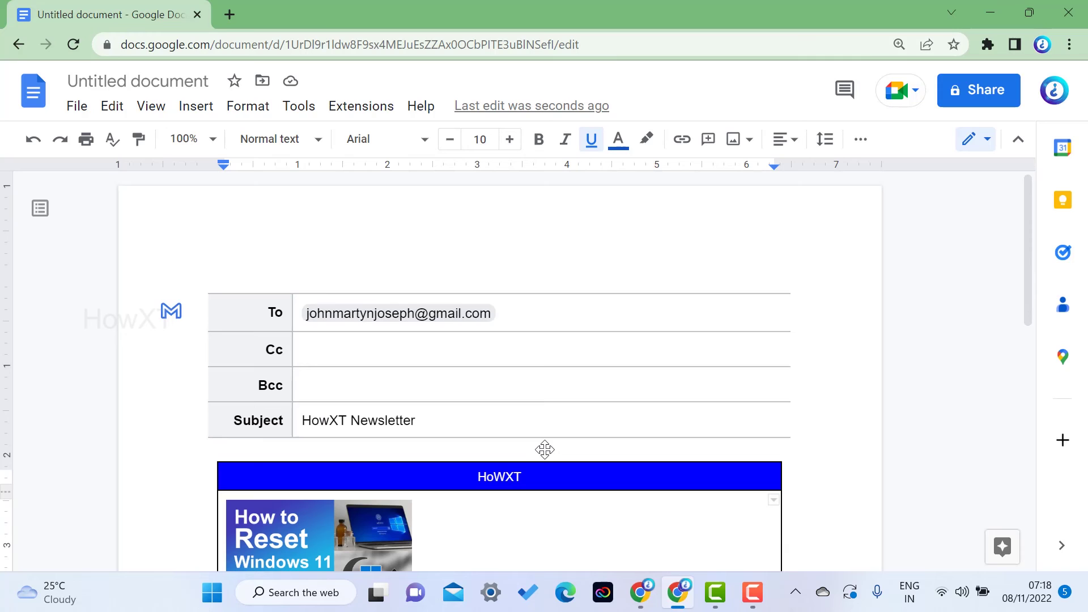
Step: Preview the draft in Gmail, maximize the compose window, and send the HowXT Newsletter email
mouse_move(333, 321)
left_click(172, 312)
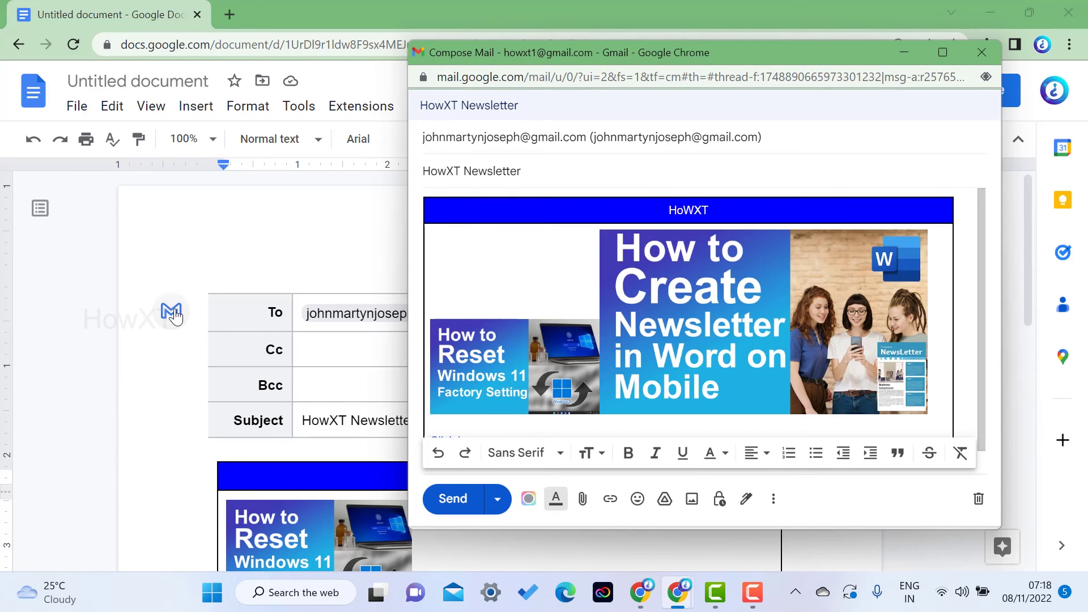
left_click(942, 53)
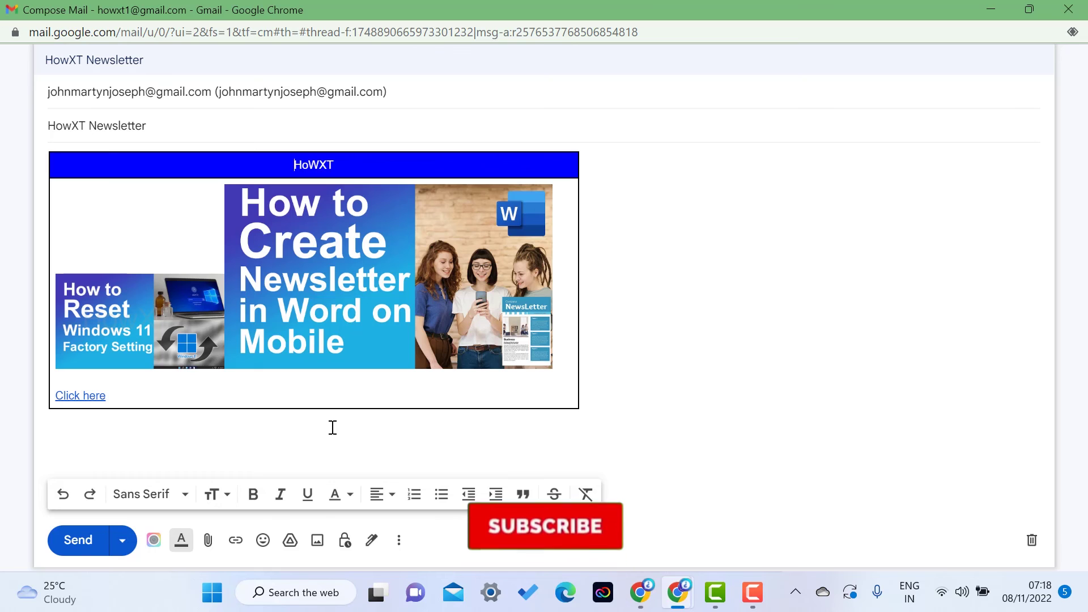
left_click(74, 541)
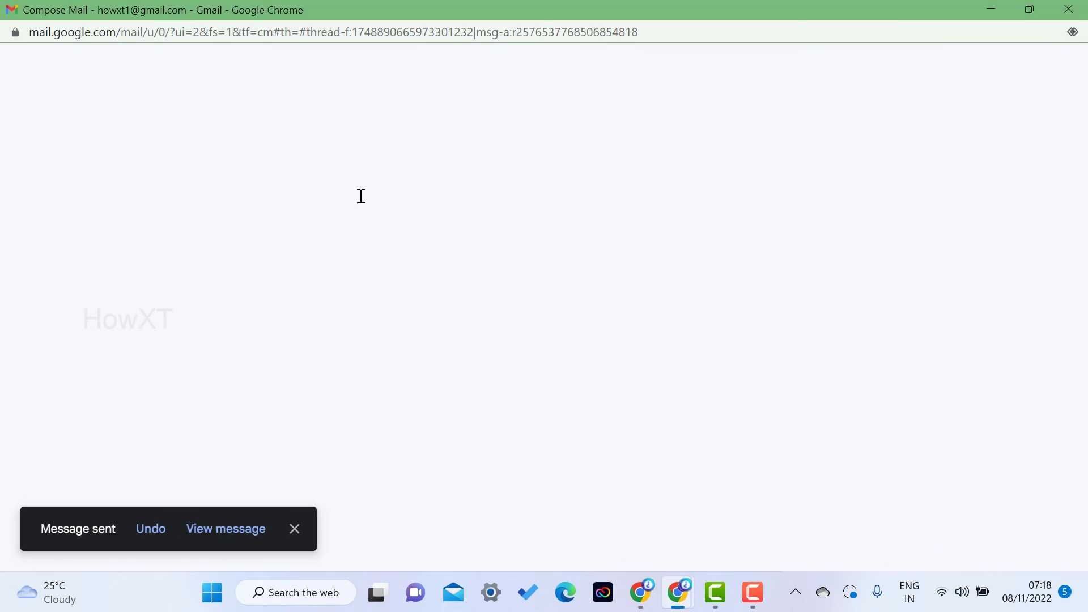